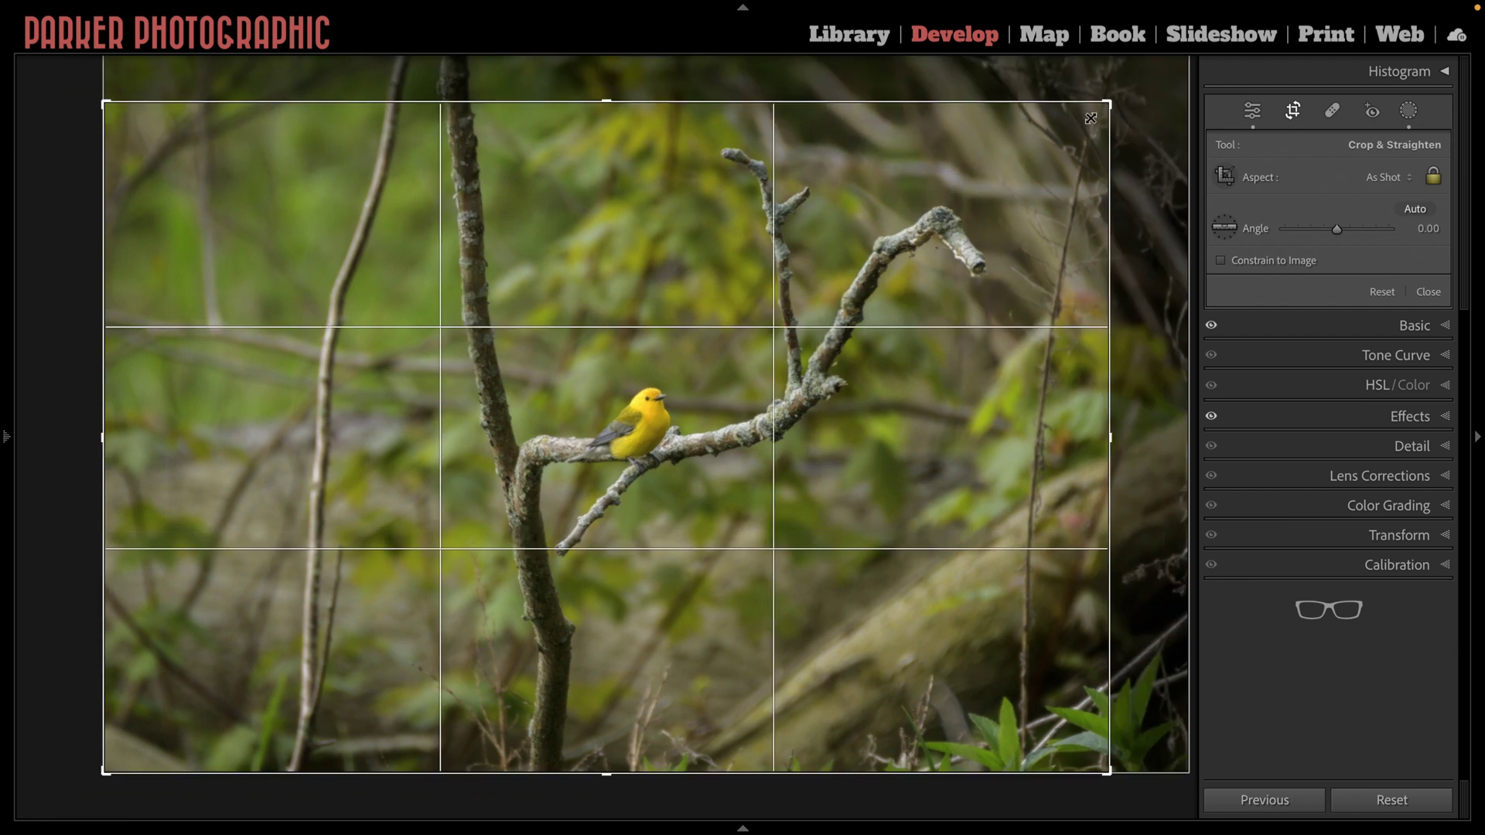
- Select only the original _DSC9499.NEF warbler photo in the filmstrip for developing
{"action": "left_click_drag", "start_coordinate": [1102, 120], "coordinate": [287, 566]}
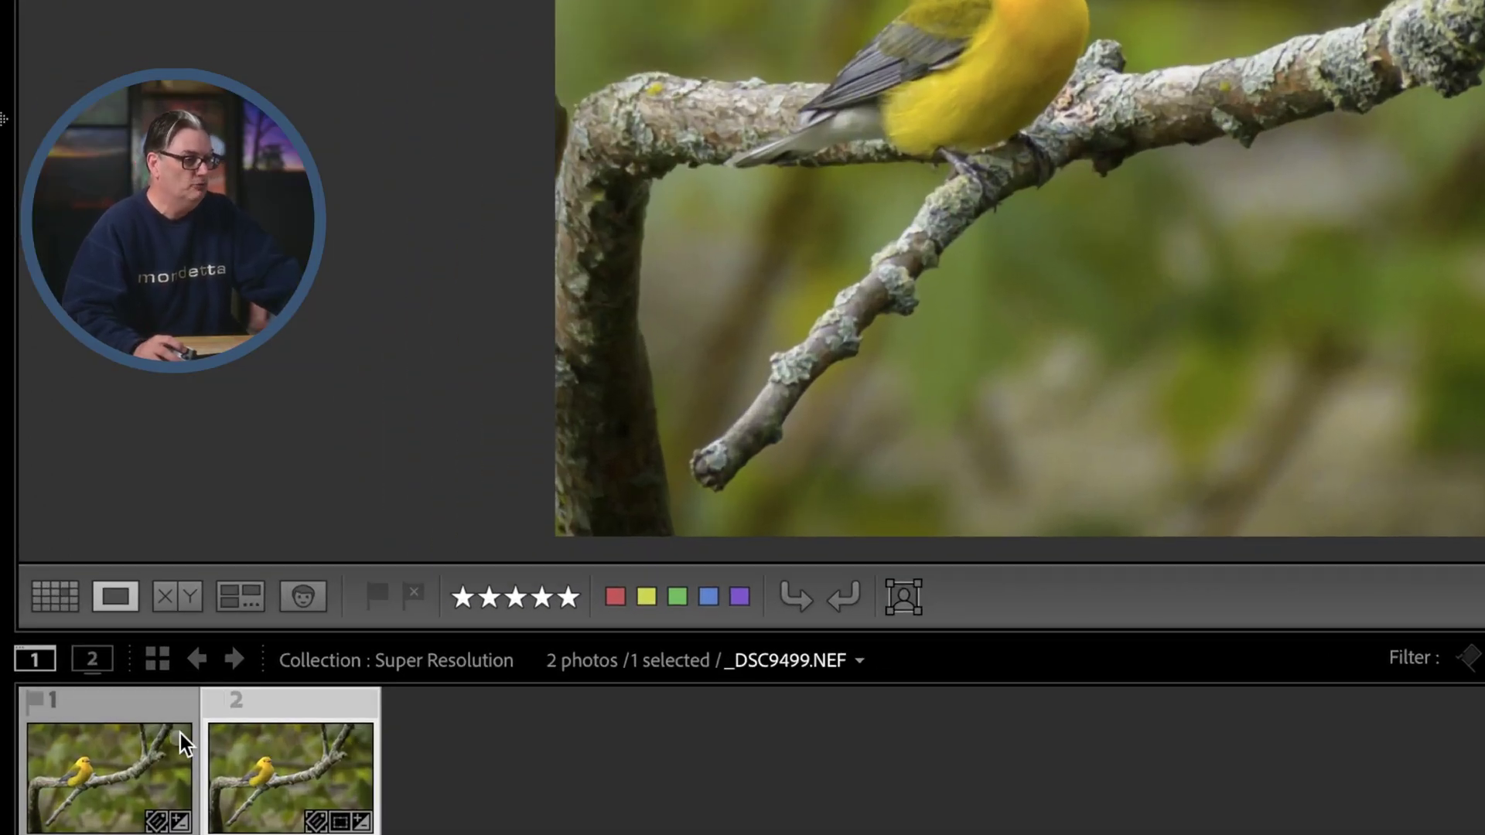
{"action": "left_click", "coordinate": [129, 708], "text": "shift"}
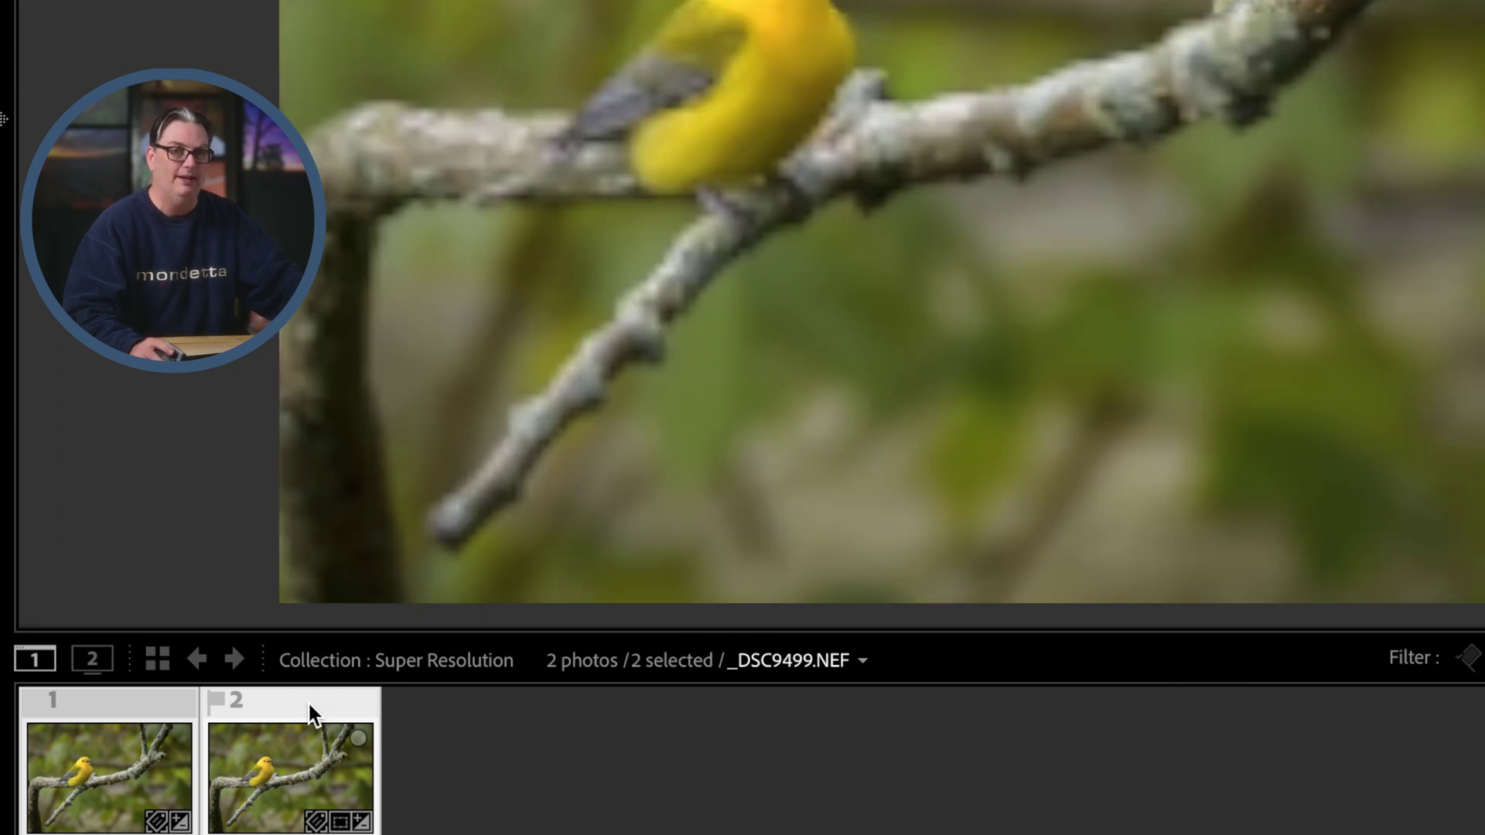
{"action": "left_click", "coordinate": [309, 704]}
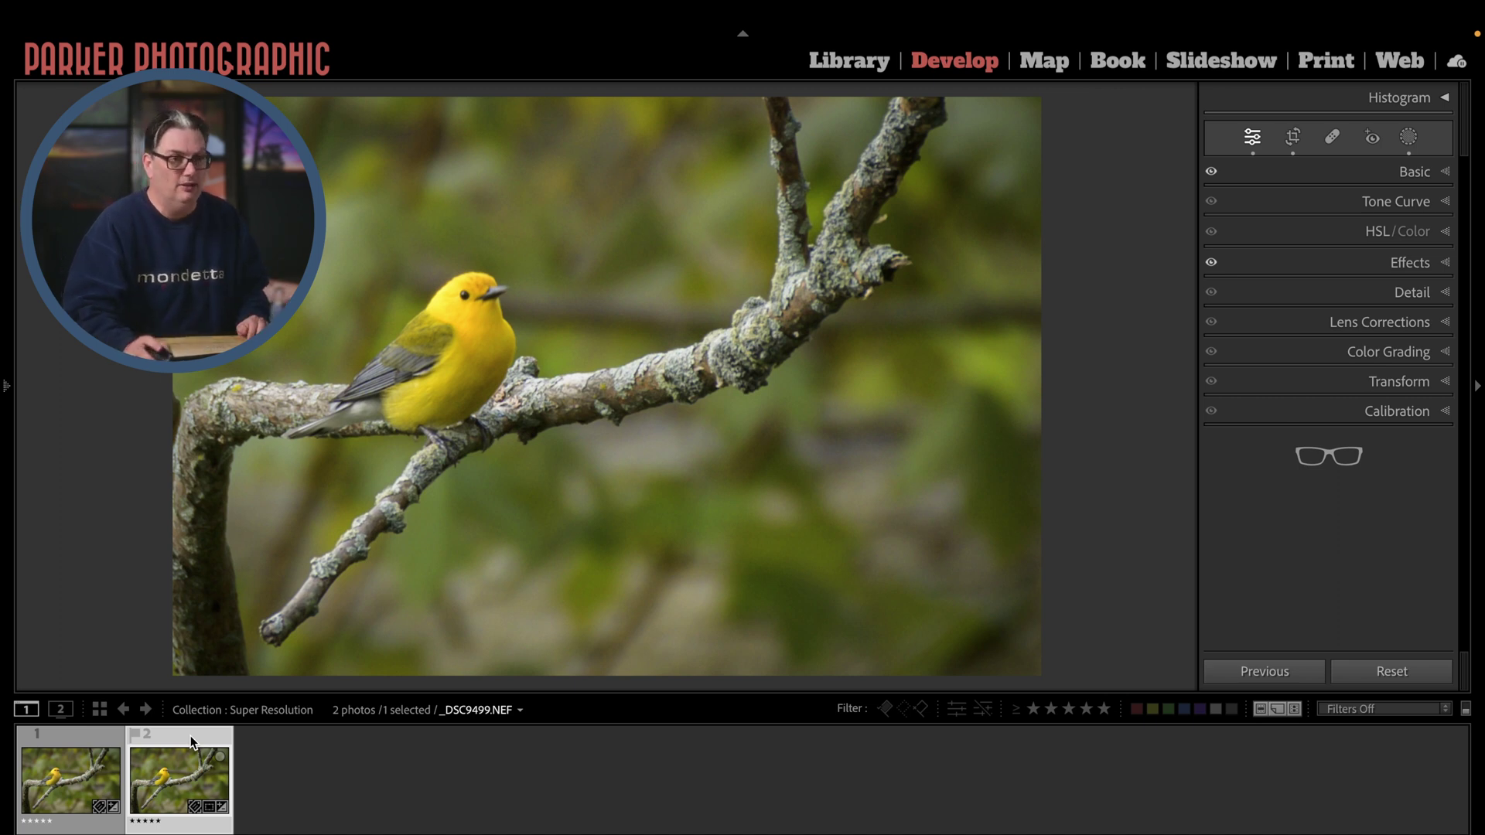
- Open the Crop Overlay and set the crop aspect ratio to As Shot
{"action": "key", "text": "r"}
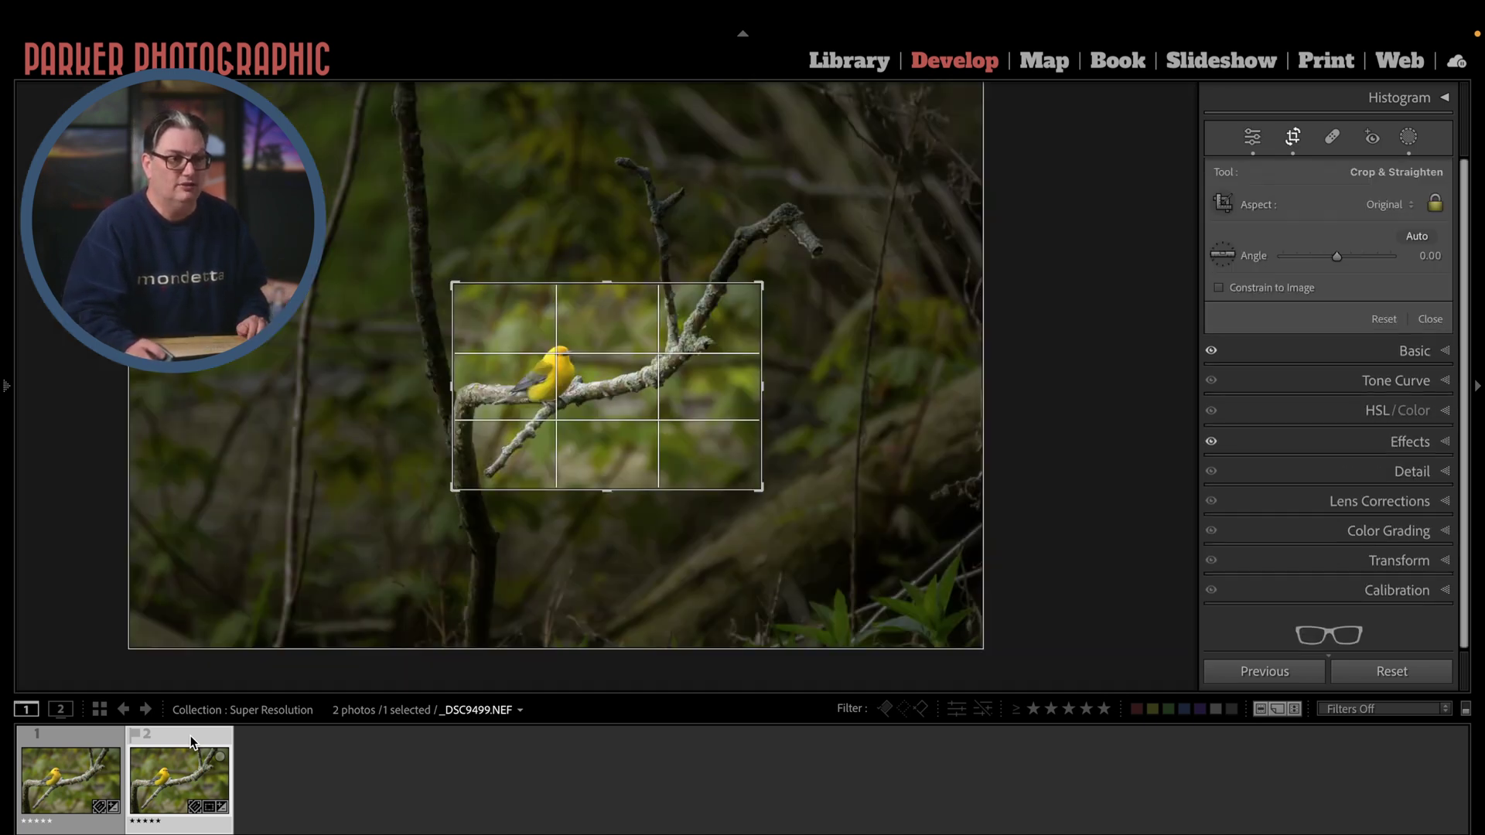
{"action": "left_click", "coordinate": [1389, 203]}
{"action": "left_click", "coordinate": [1371, 186]}
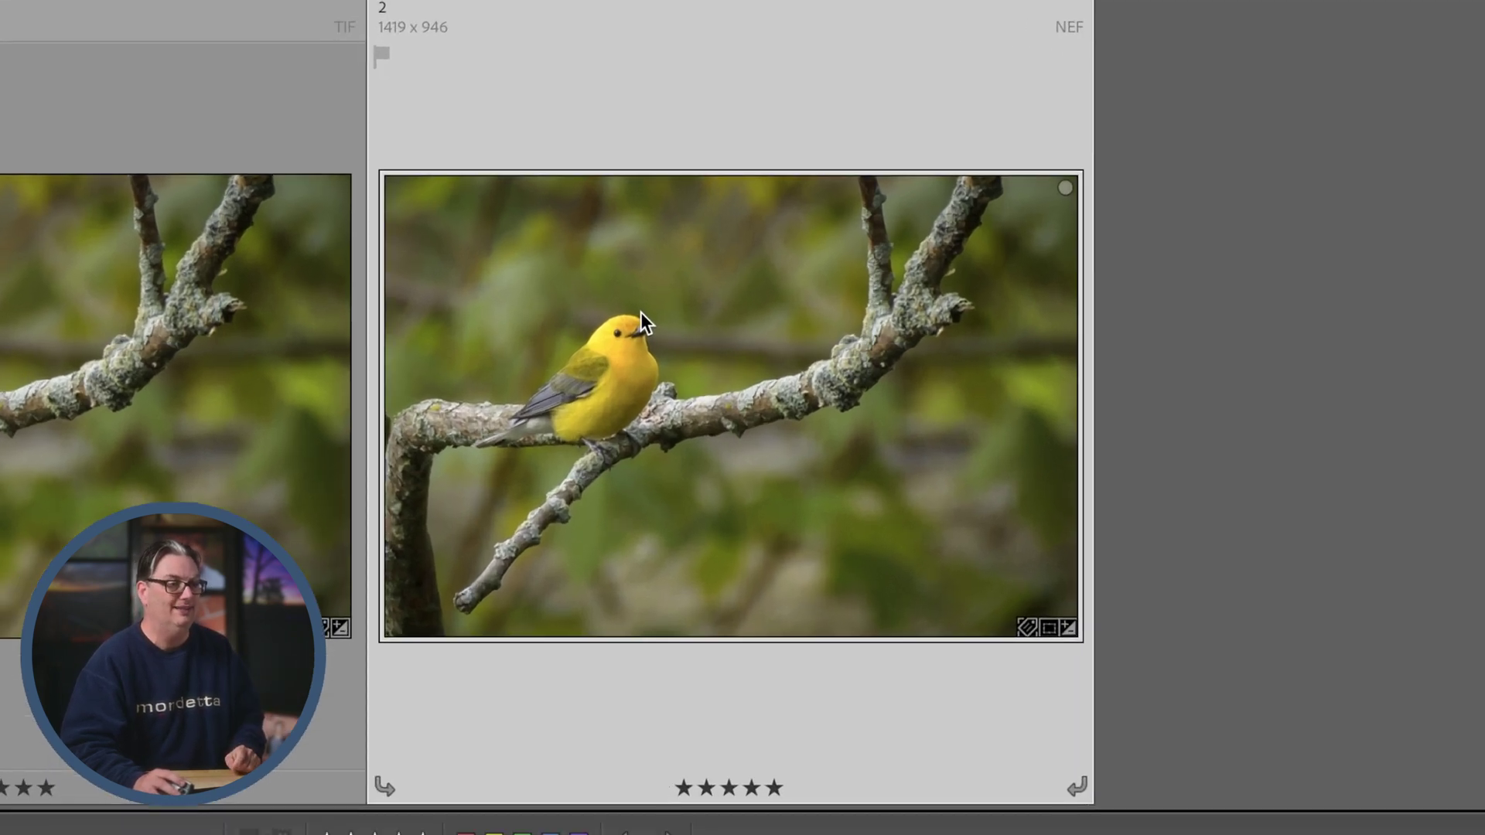
- Open Enhance for the warbler NEF with Denoise unchecked and Raw Details toggled back on
{"action": "right_click", "coordinate": [675, 324]}
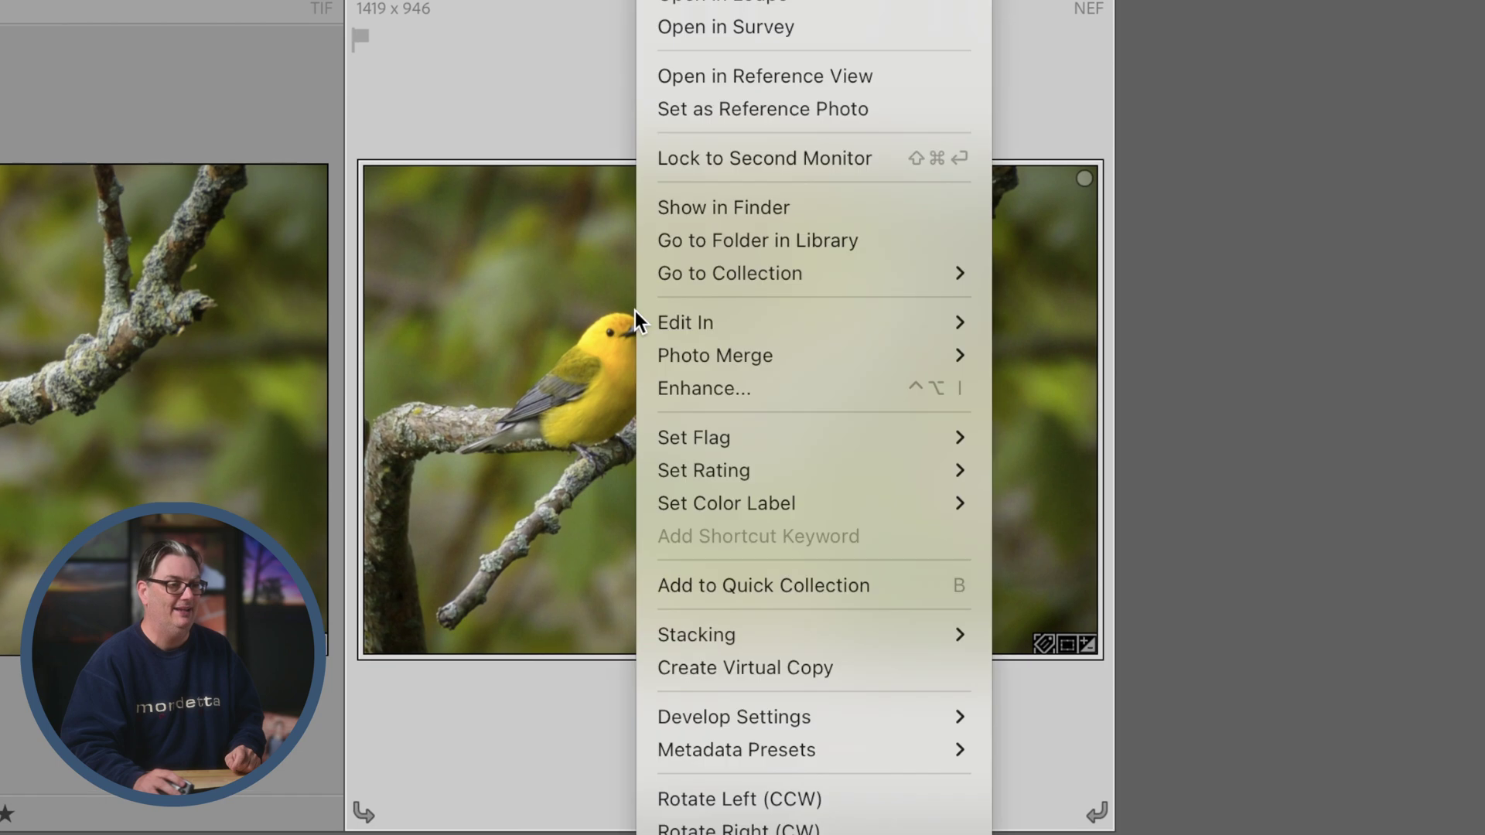
{"action": "left_click", "coordinate": [741, 383]}
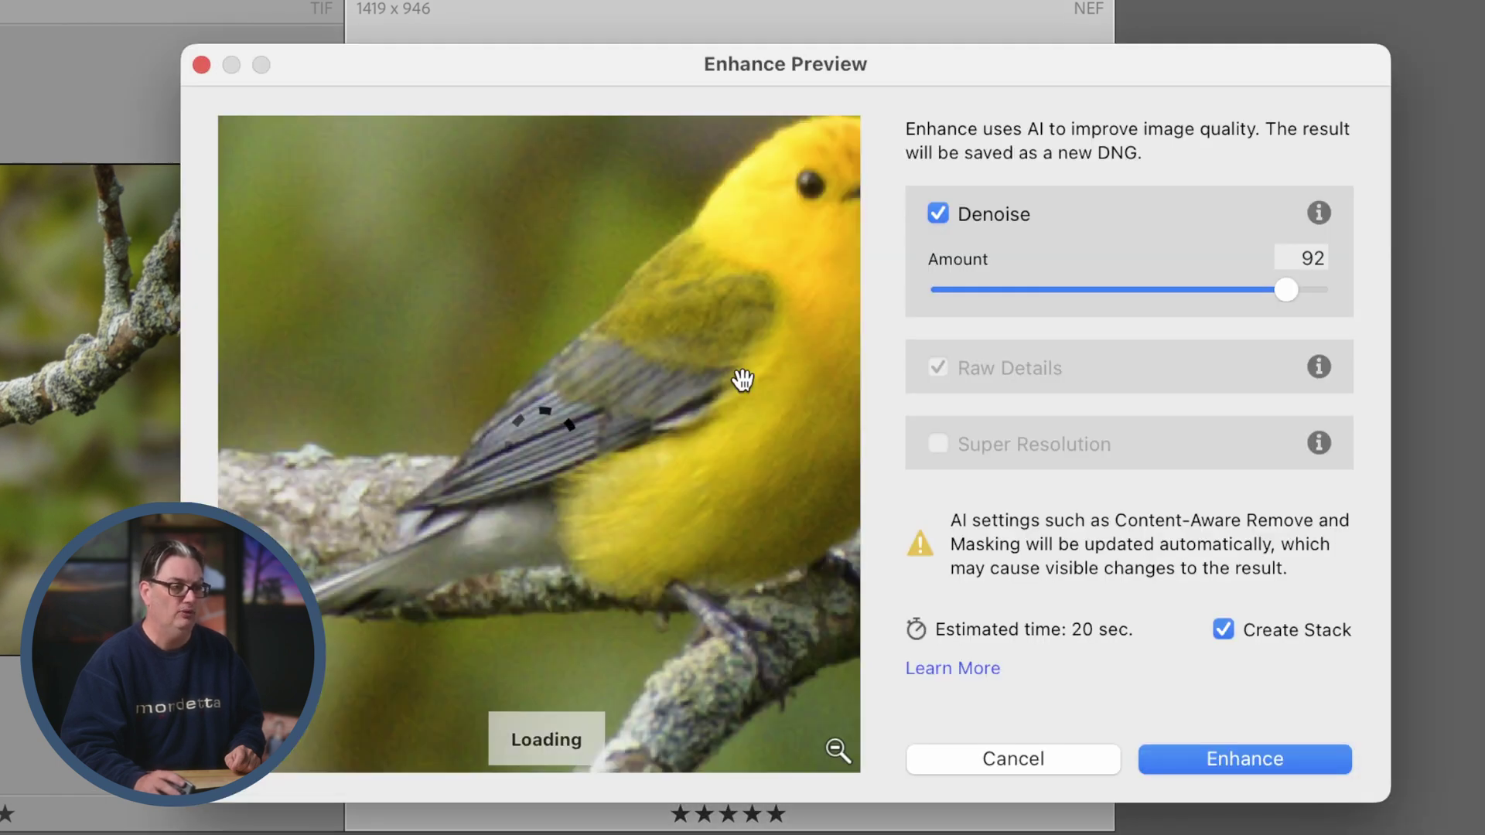
{"action": "left_click", "coordinate": [936, 214]}
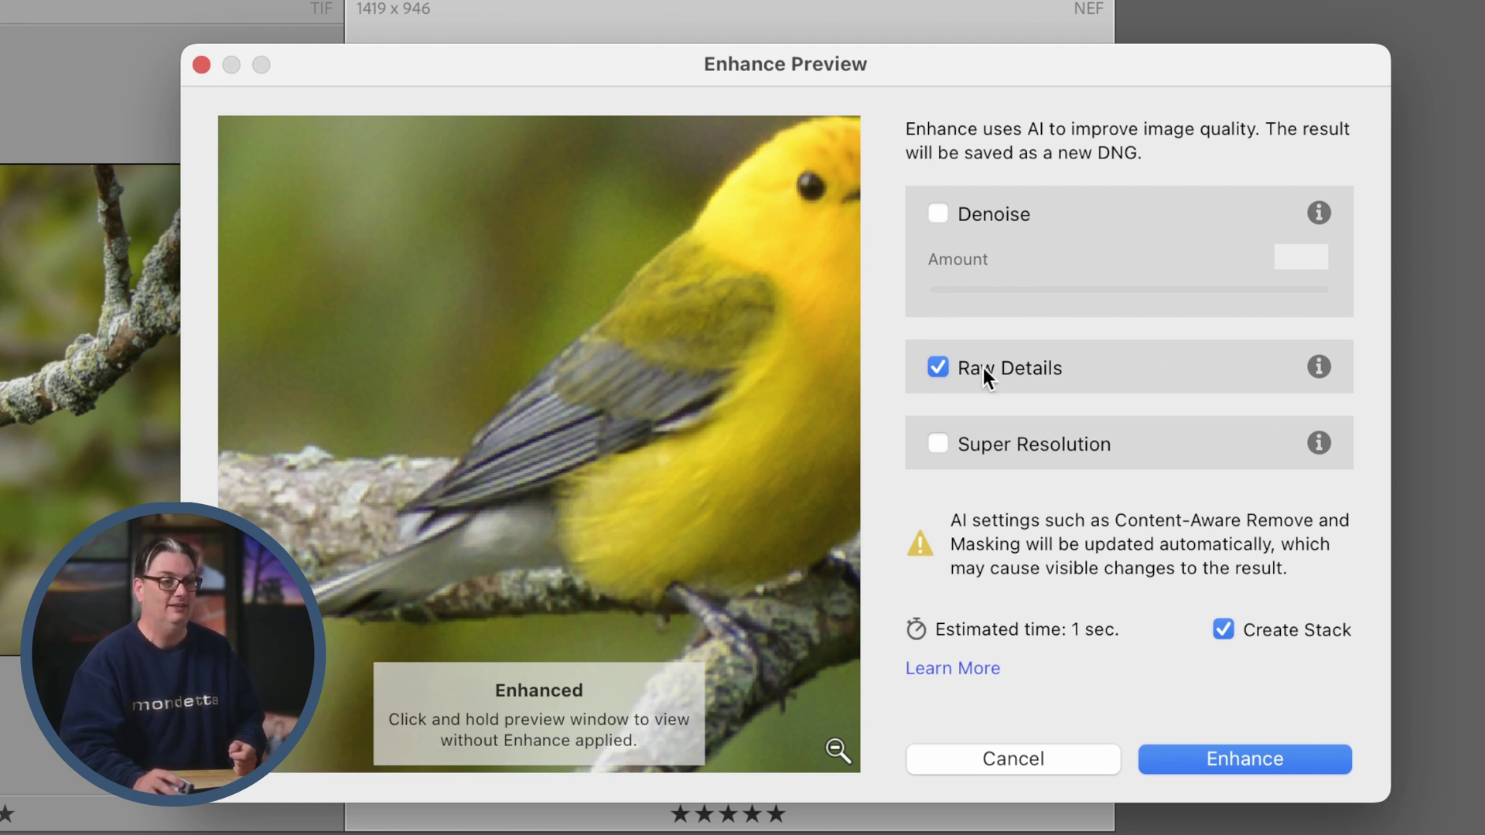
{"action": "left_click", "coordinate": [935, 367]}
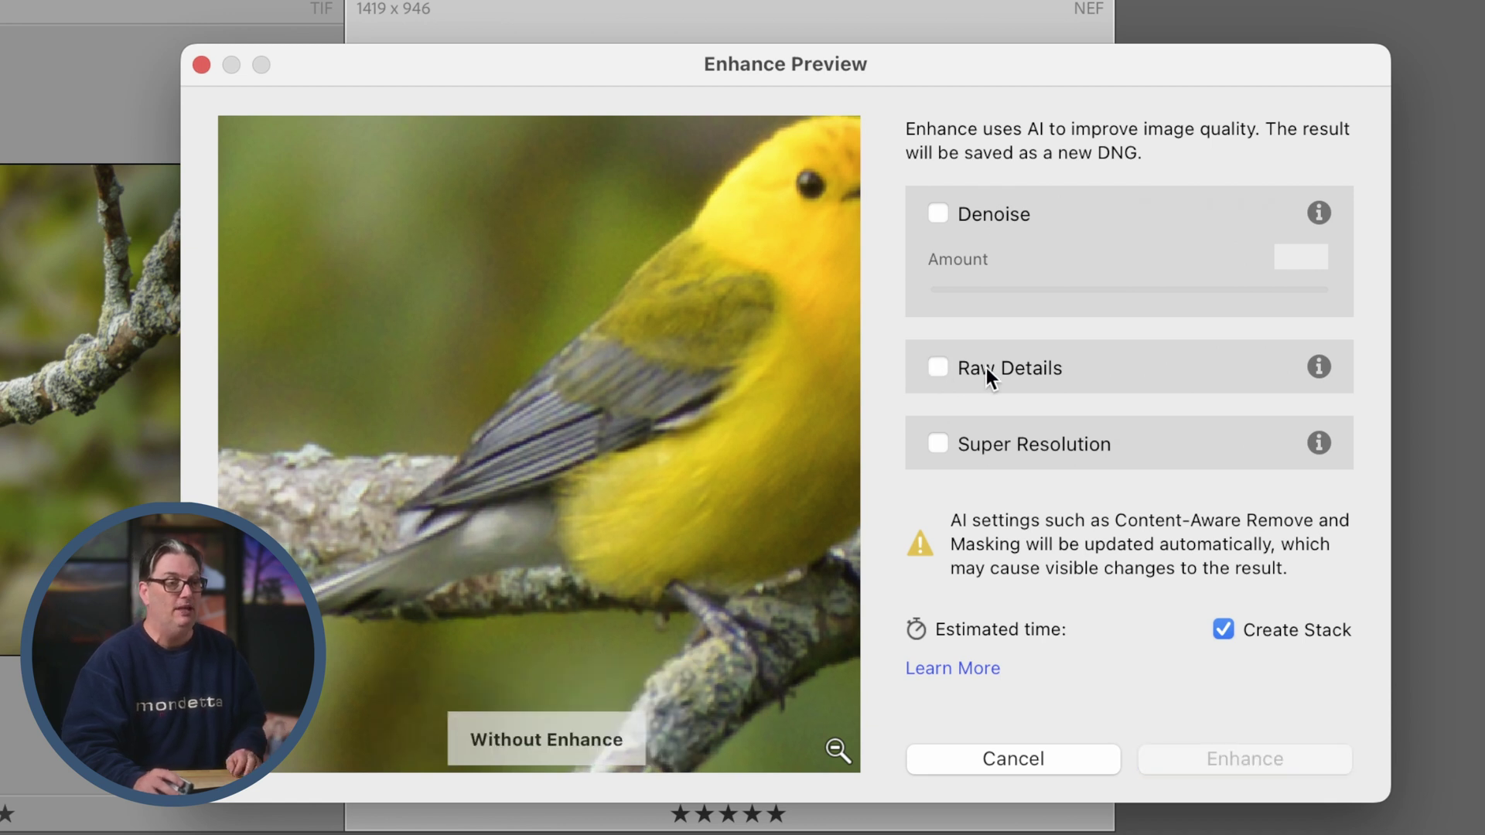
{"action": "left_click", "coordinate": [938, 366]}
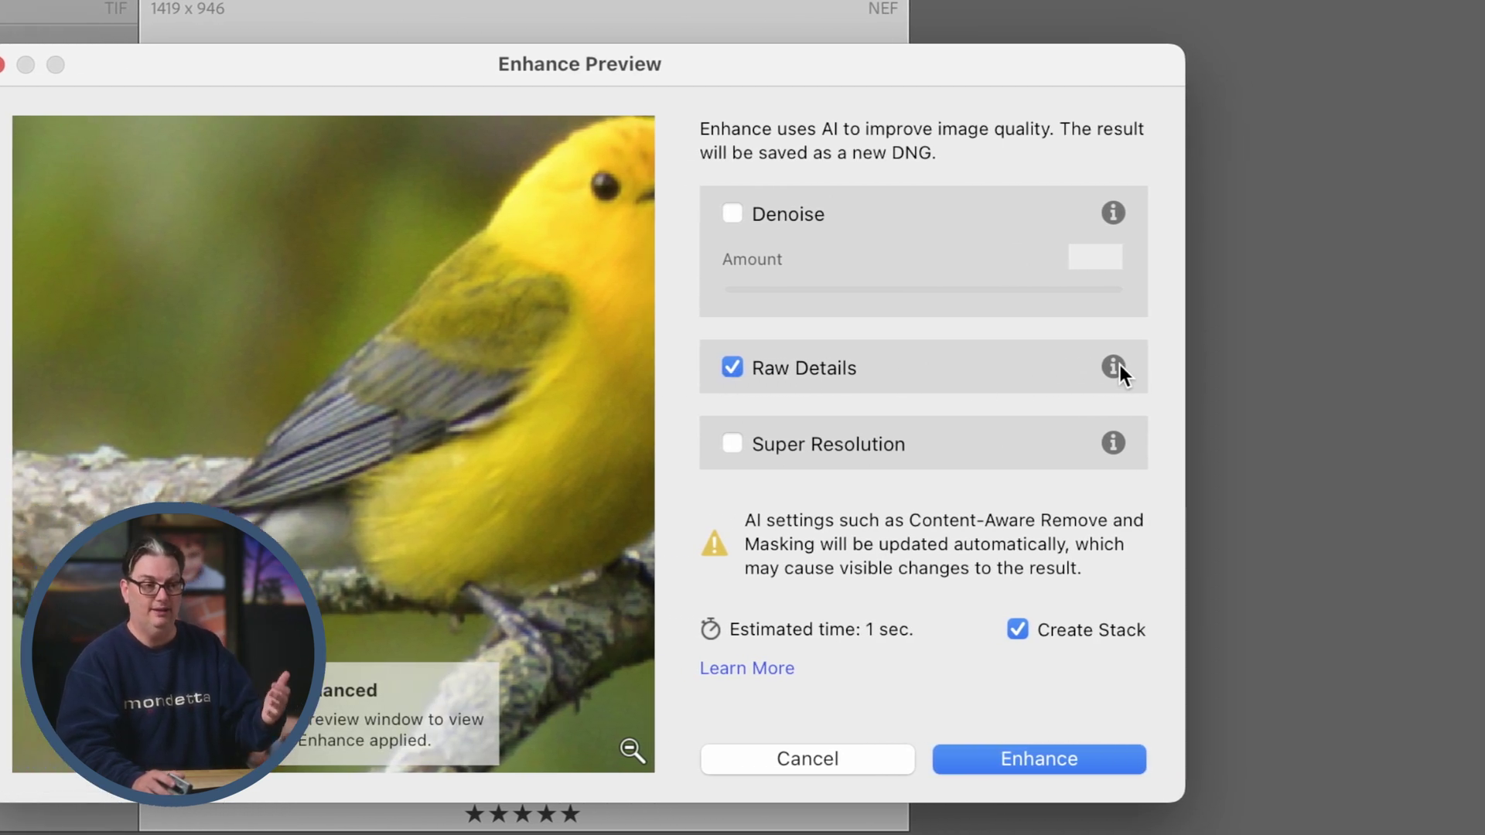
{"action": "mouse_move", "coordinate": [1264, 365]}
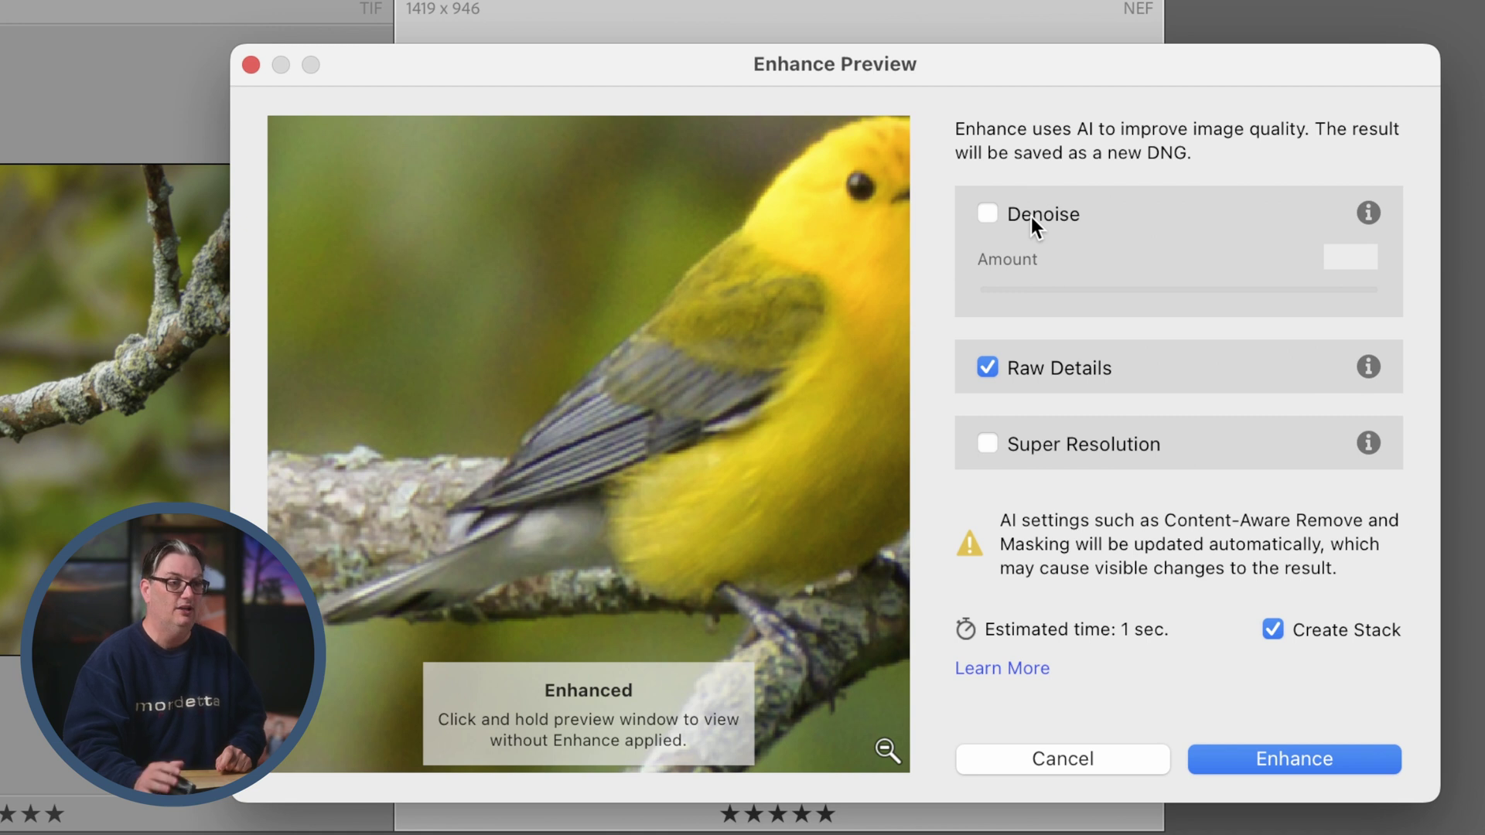
- Try Denoise at amount 92, then turn it off and enable Super Resolution instead
{"action": "left_click", "coordinate": [988, 212]}
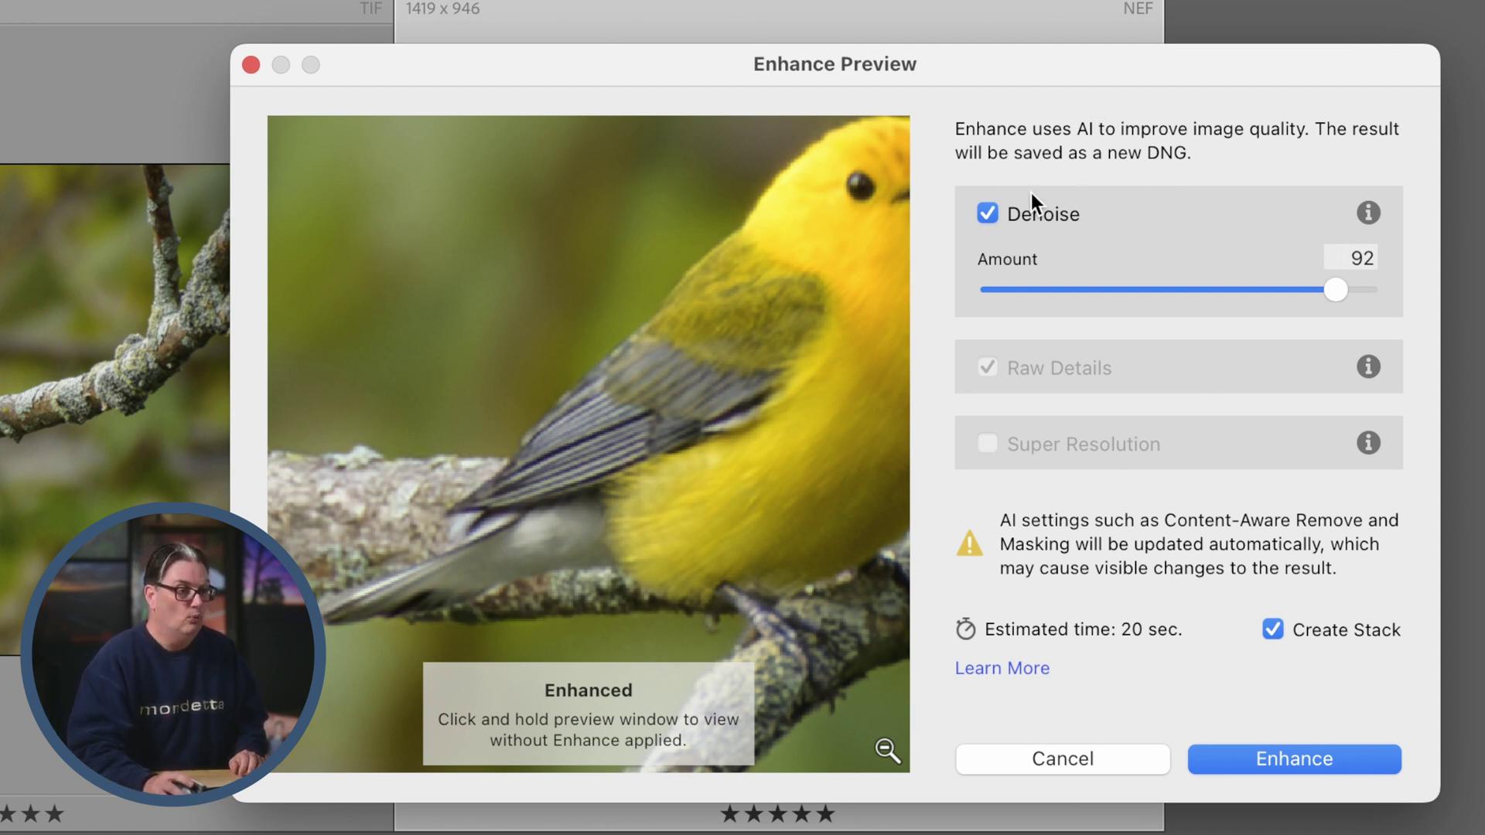
{"action": "left_click", "coordinate": [989, 213]}
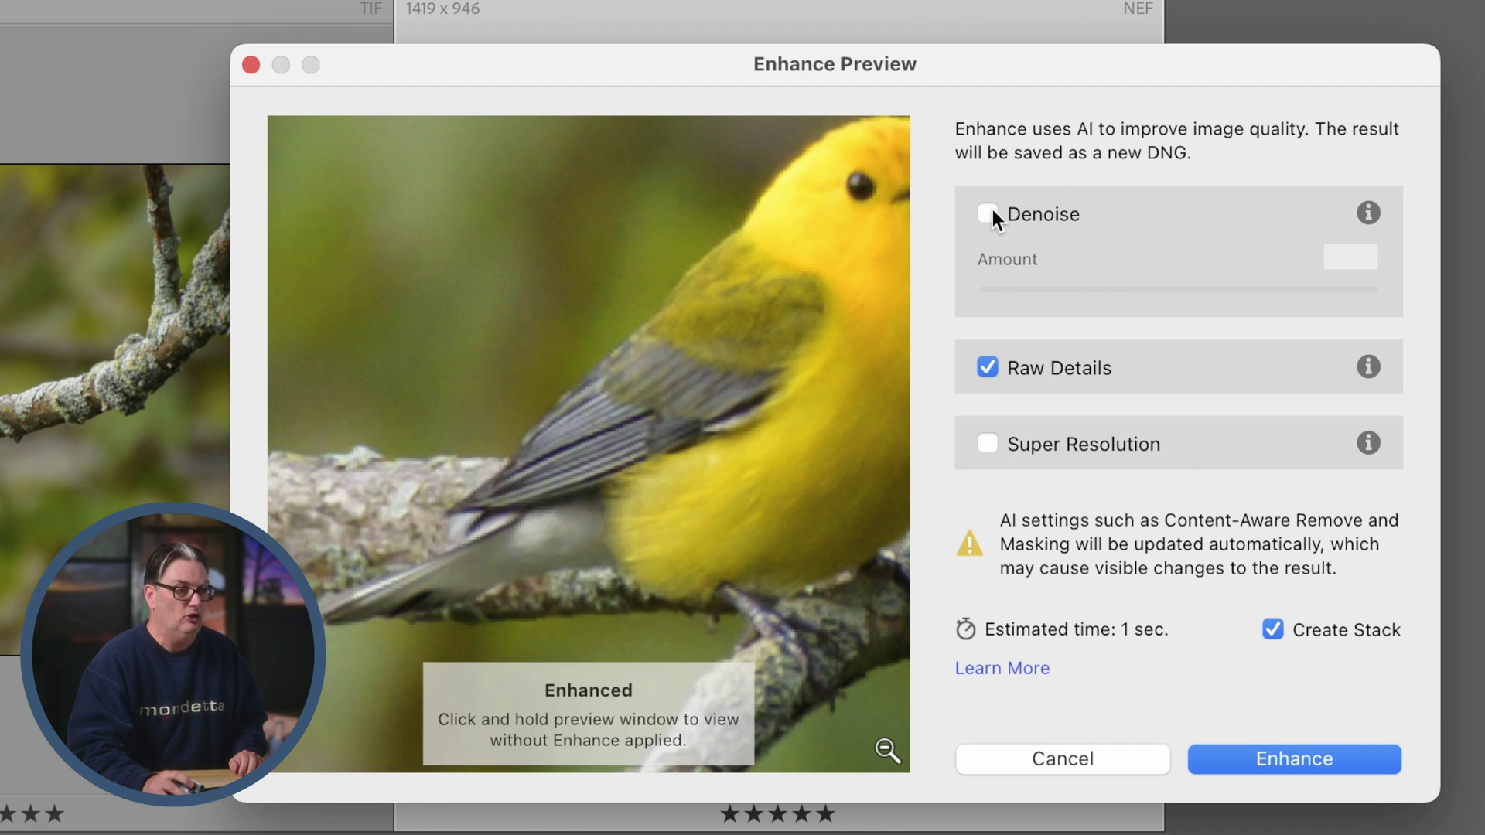
{"action": "left_click", "coordinate": [986, 444]}
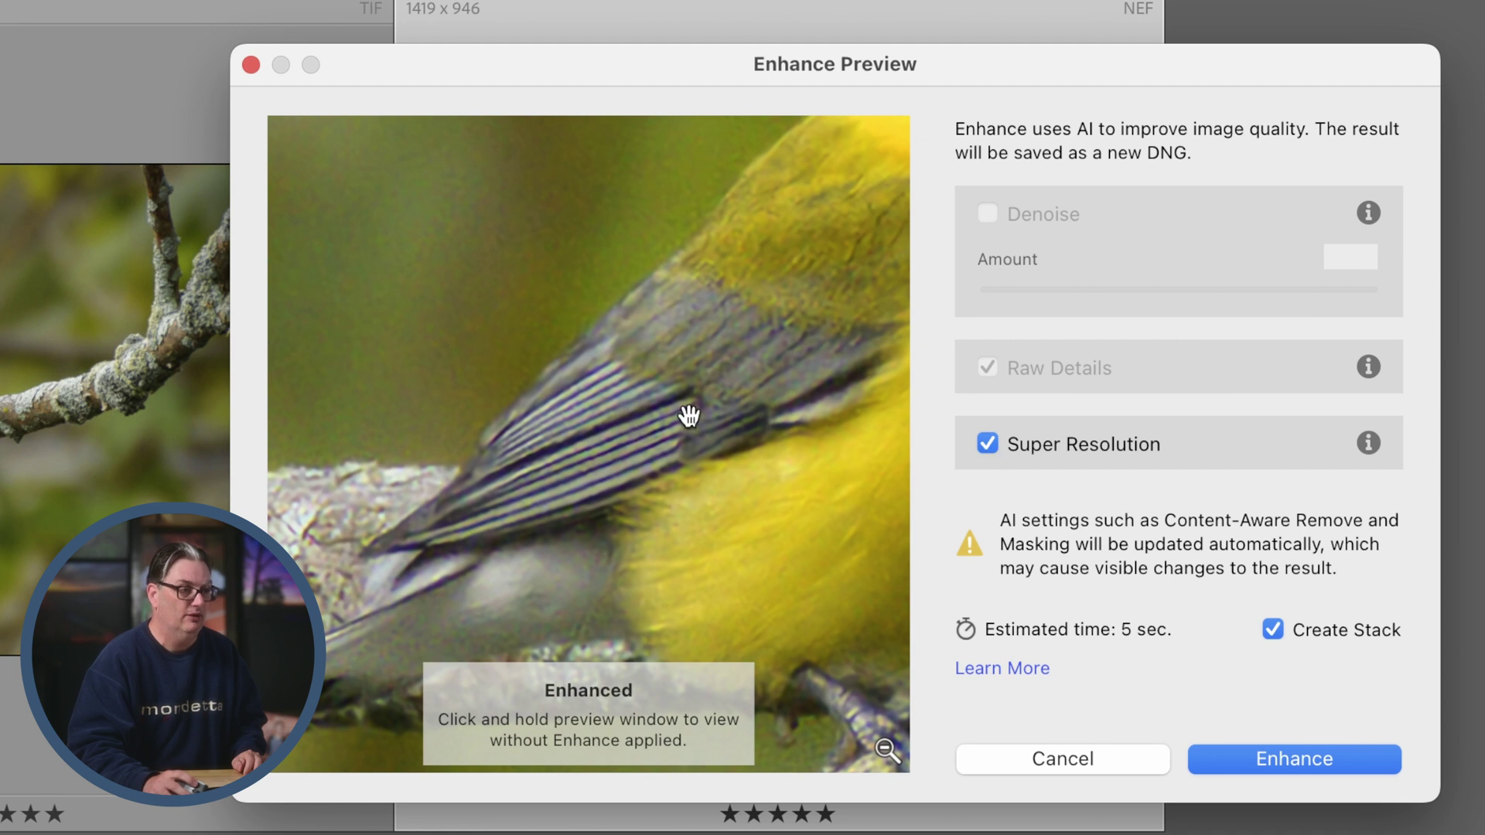
{"action": "left_click_drag", "start_coordinate": [688, 416], "coordinate": [689, 418]}
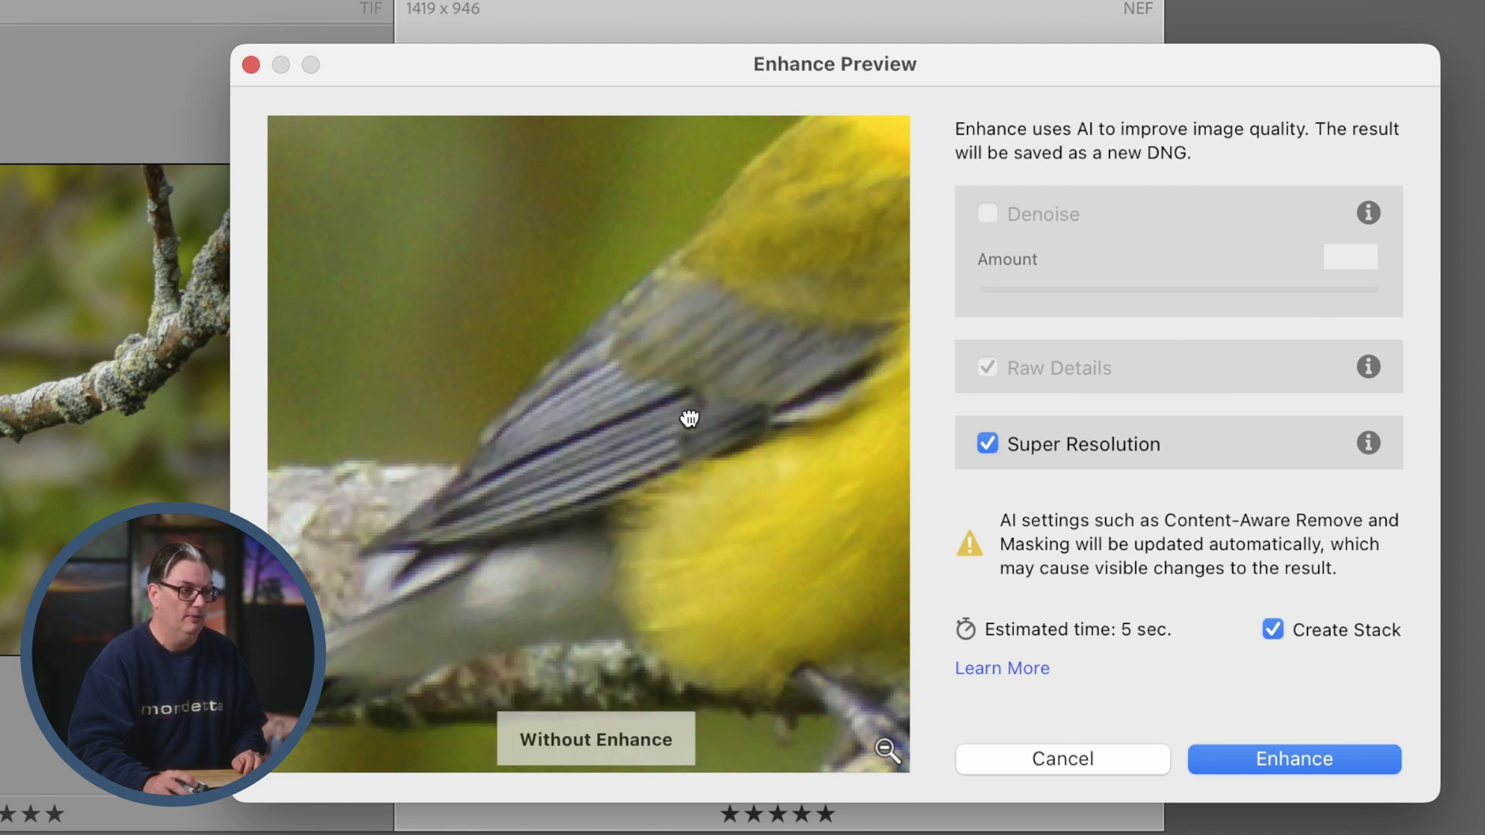
{"action": "left_click_drag", "start_coordinate": [689, 418], "coordinate": [688, 416]}
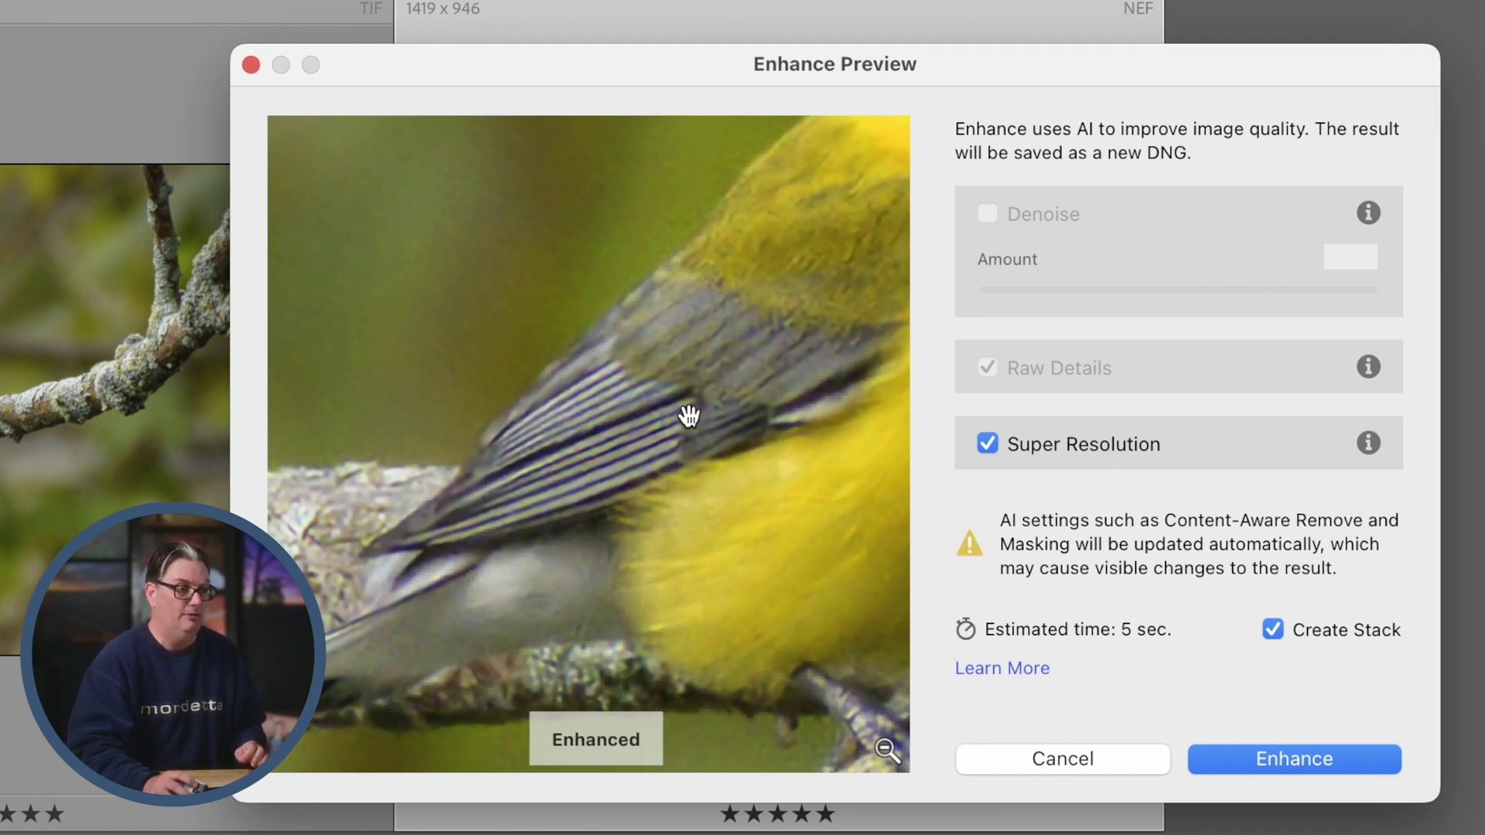
{"action": "left_click_drag", "start_coordinate": [689, 415], "coordinate": [689, 416]}
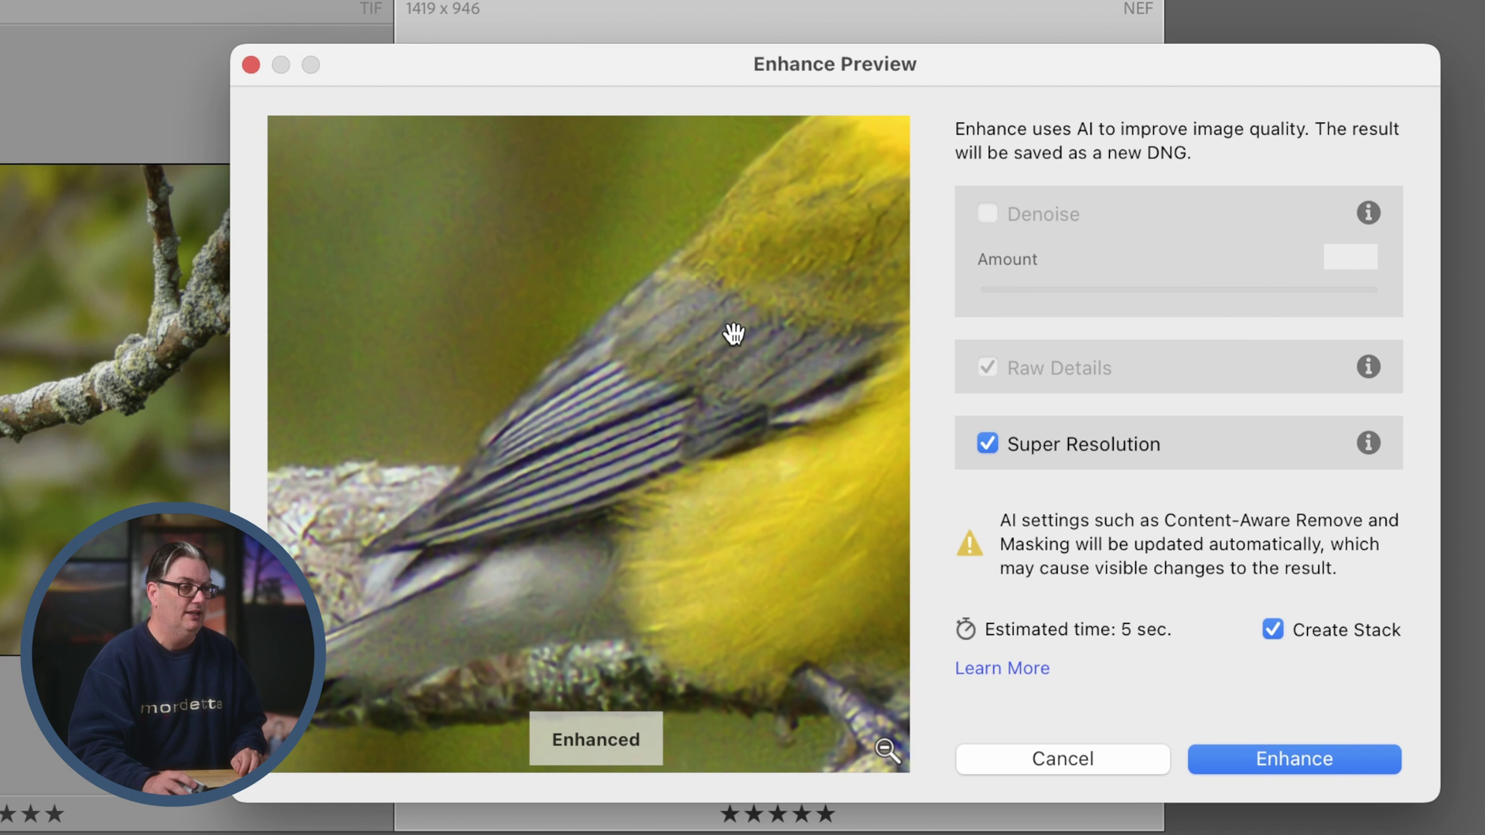
{"action": "left_click_drag", "start_coordinate": [732, 402], "coordinate": [399, 378]}
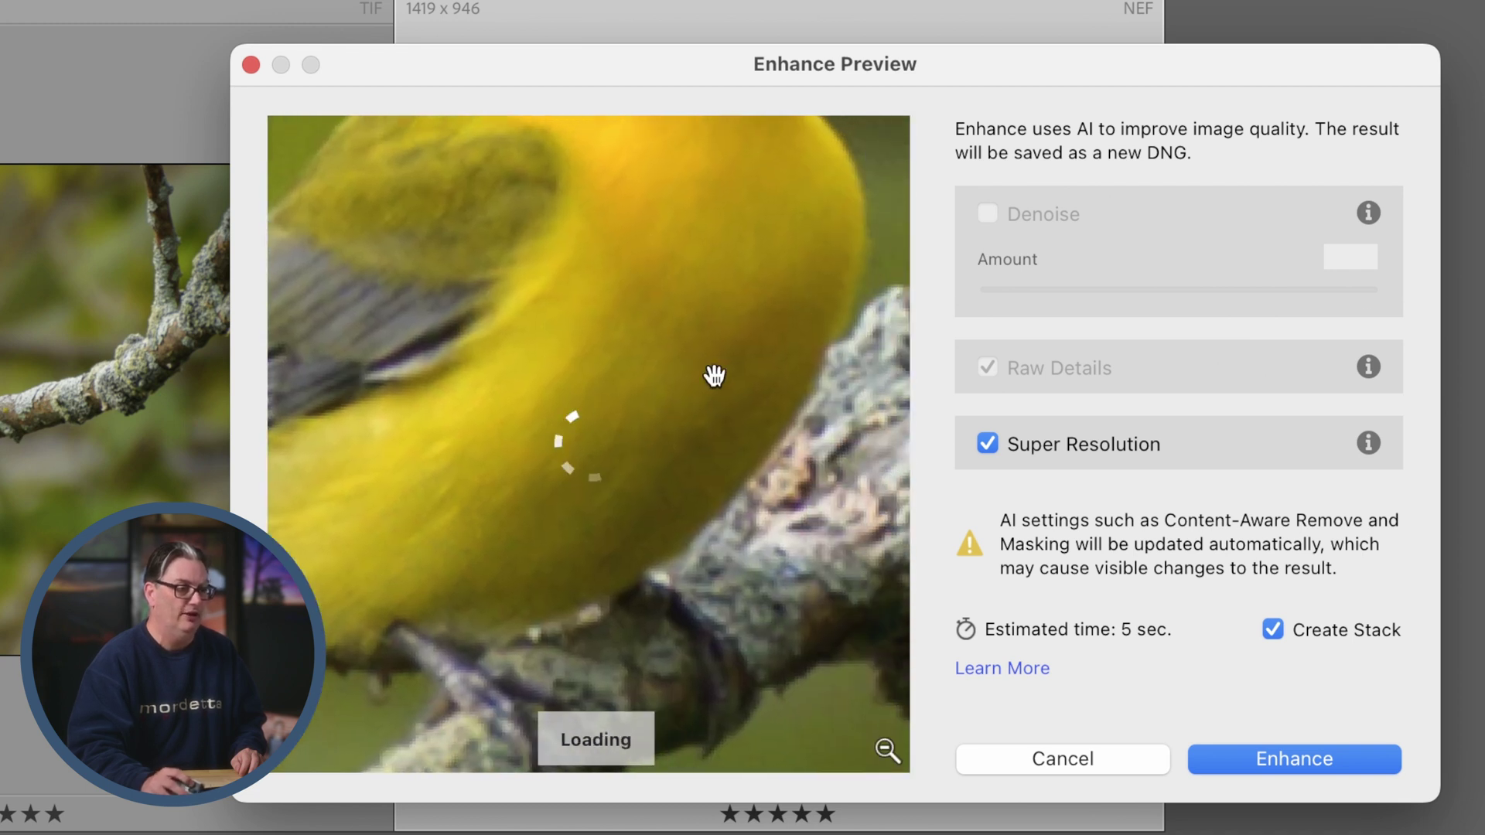
{"action": "left_click_drag", "start_coordinate": [712, 371], "coordinate": [484, 433]}
{"action": "left_click_drag", "start_coordinate": [508, 294], "coordinate": [527, 325]}
- Inspect the bird's head zoomed in the preview, then run the Super Resolution enhancement
{"action": "left_click", "coordinate": [883, 749]}
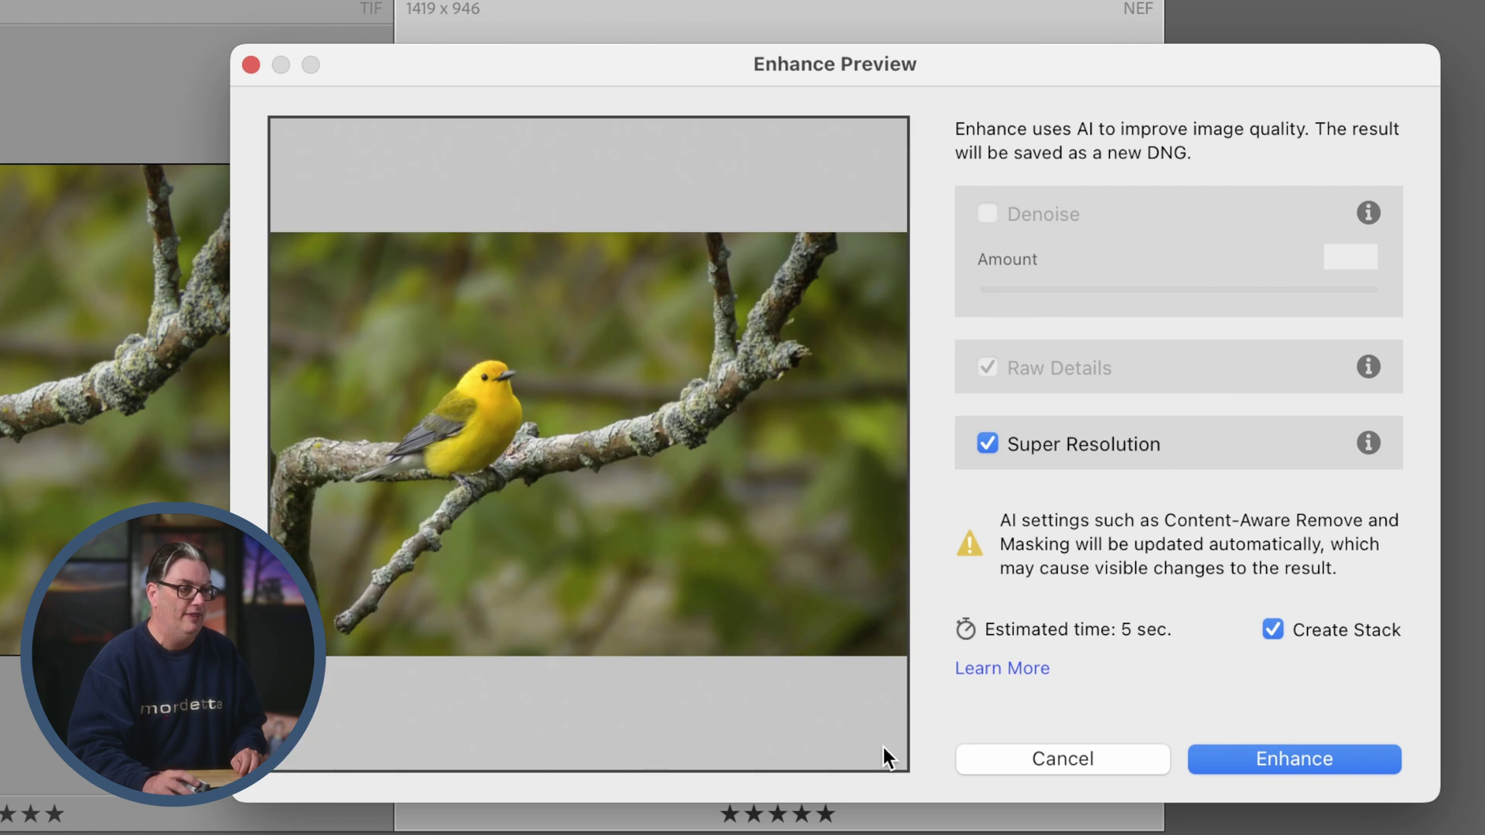
{"action": "left_click", "coordinate": [491, 376]}
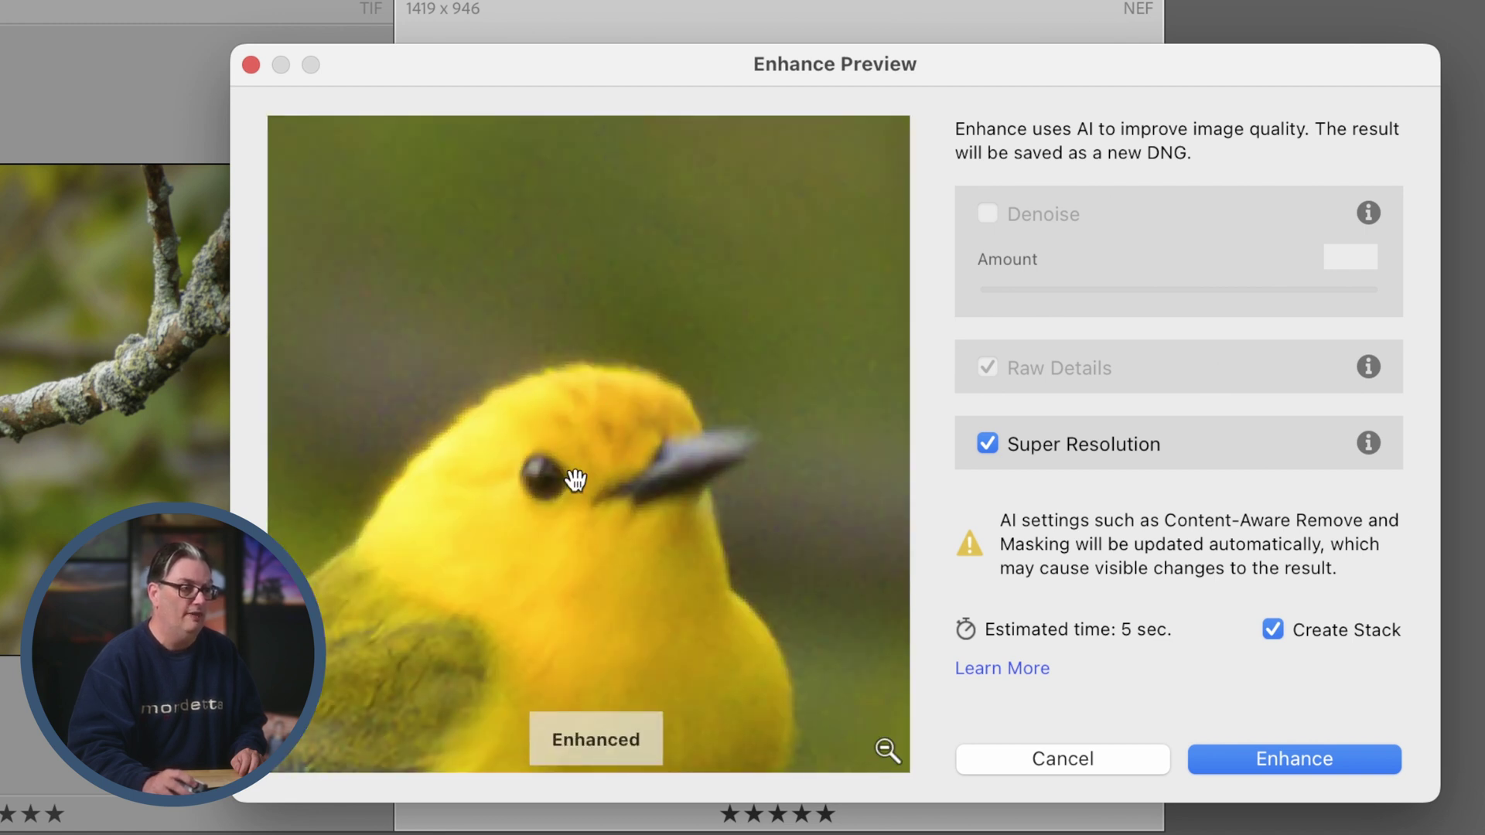
{"action": "left_click_drag", "start_coordinate": [596, 451], "coordinate": [596, 449]}
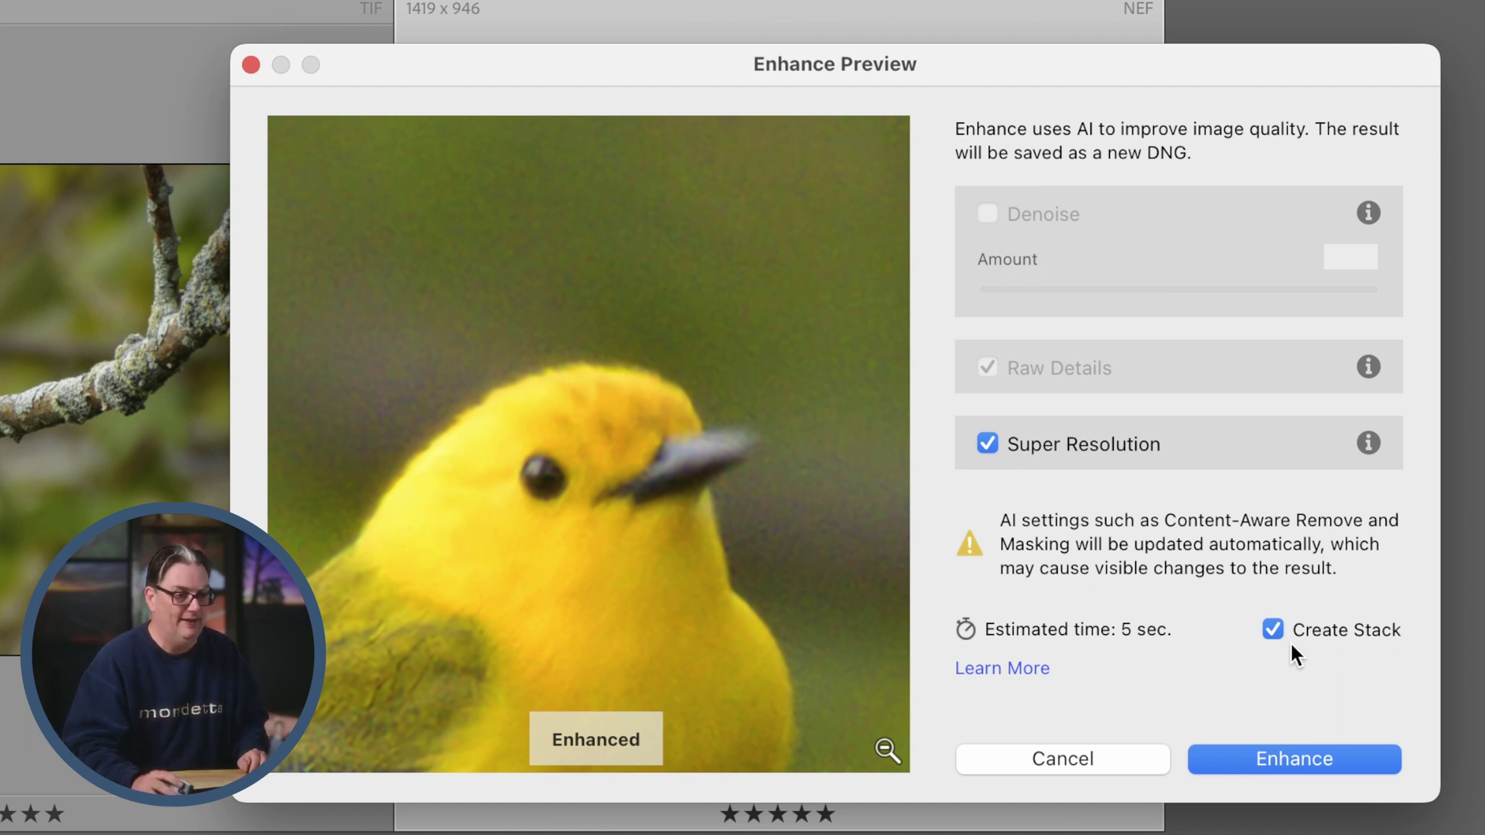
{"action": "left_click", "coordinate": [1292, 762]}
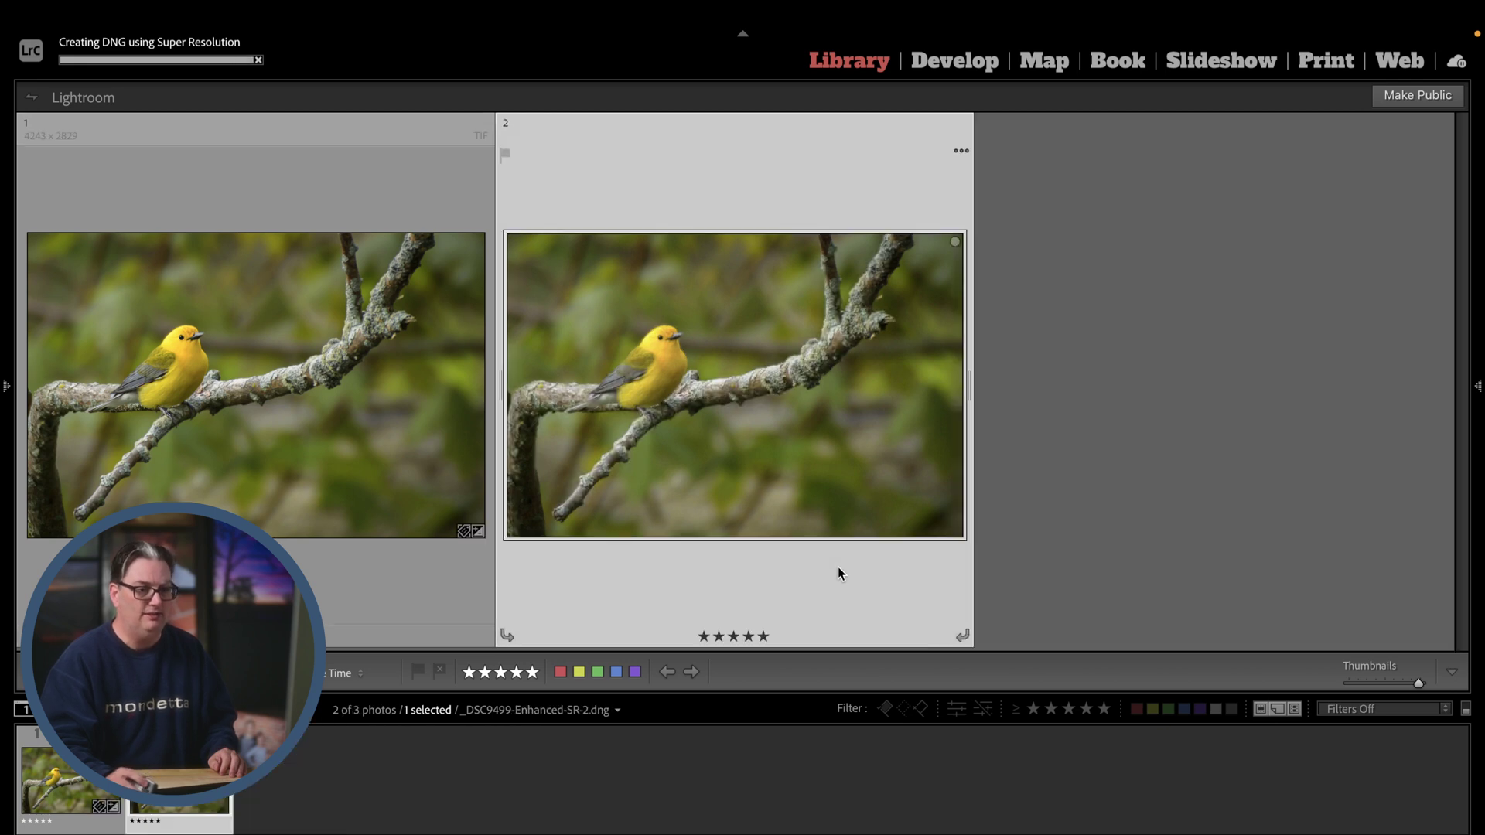
- Resize the grid thumbnails and expand the DNG's stack to reveal the 1419 x 946 NEF original
{"action": "left_click", "coordinate": [1369, 681]}
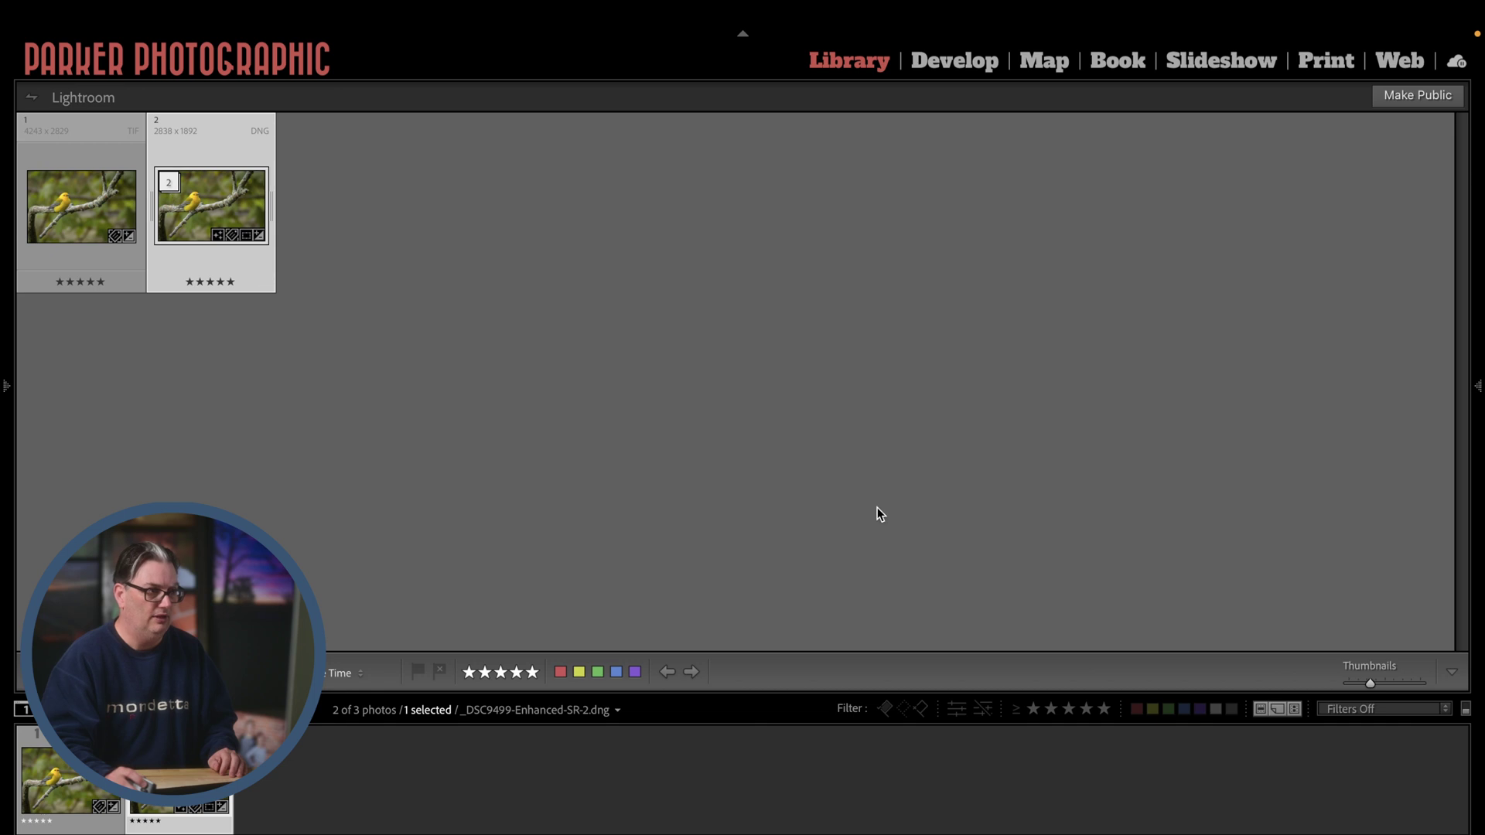
{"action": "left_click_drag", "start_coordinate": [1368, 683], "coordinate": [1403, 686]}
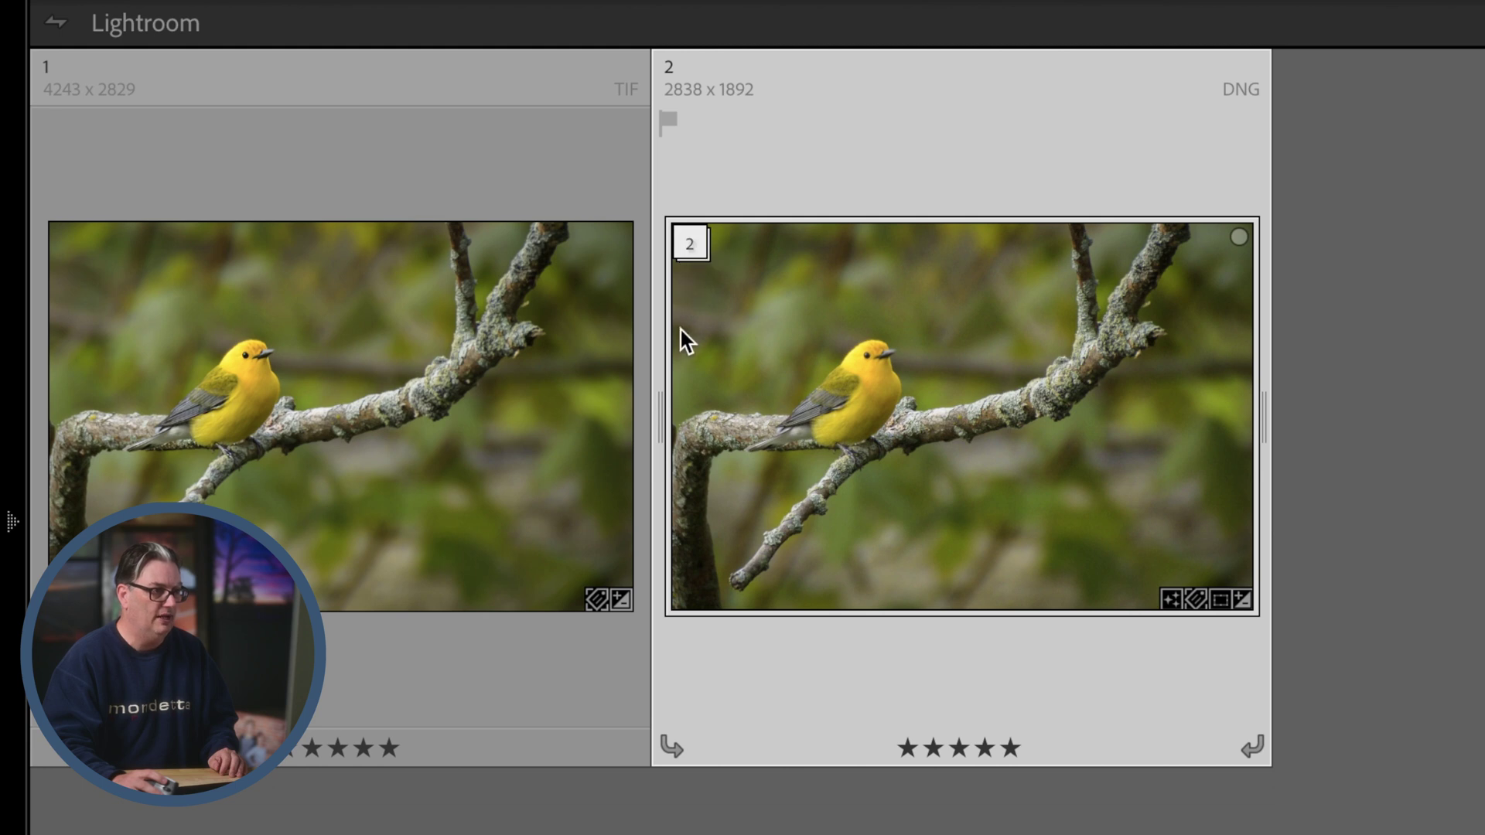
{"action": "left_click", "coordinate": [693, 242]}
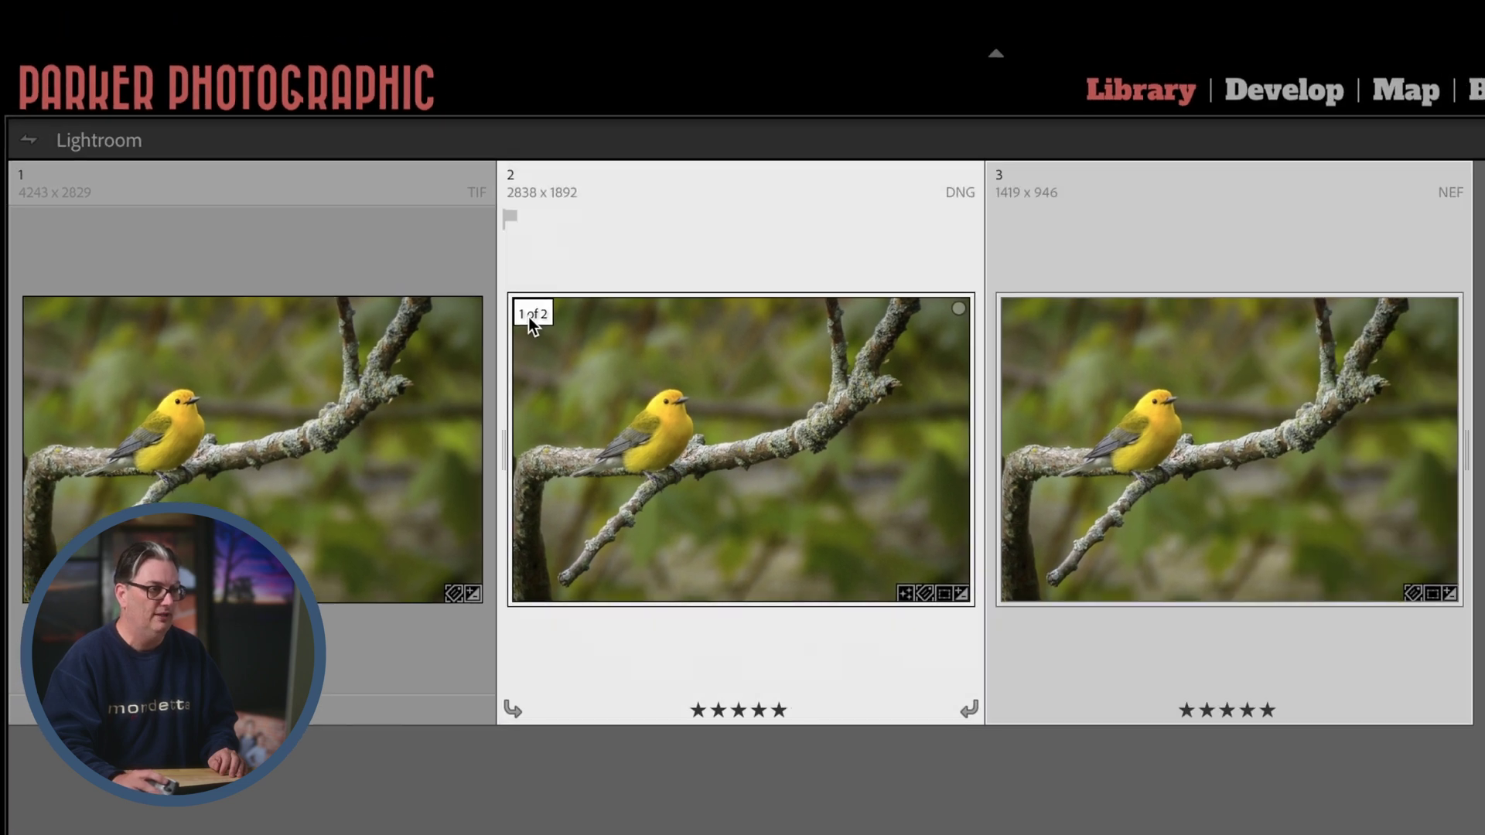
{"action": "left_click", "coordinate": [533, 314]}
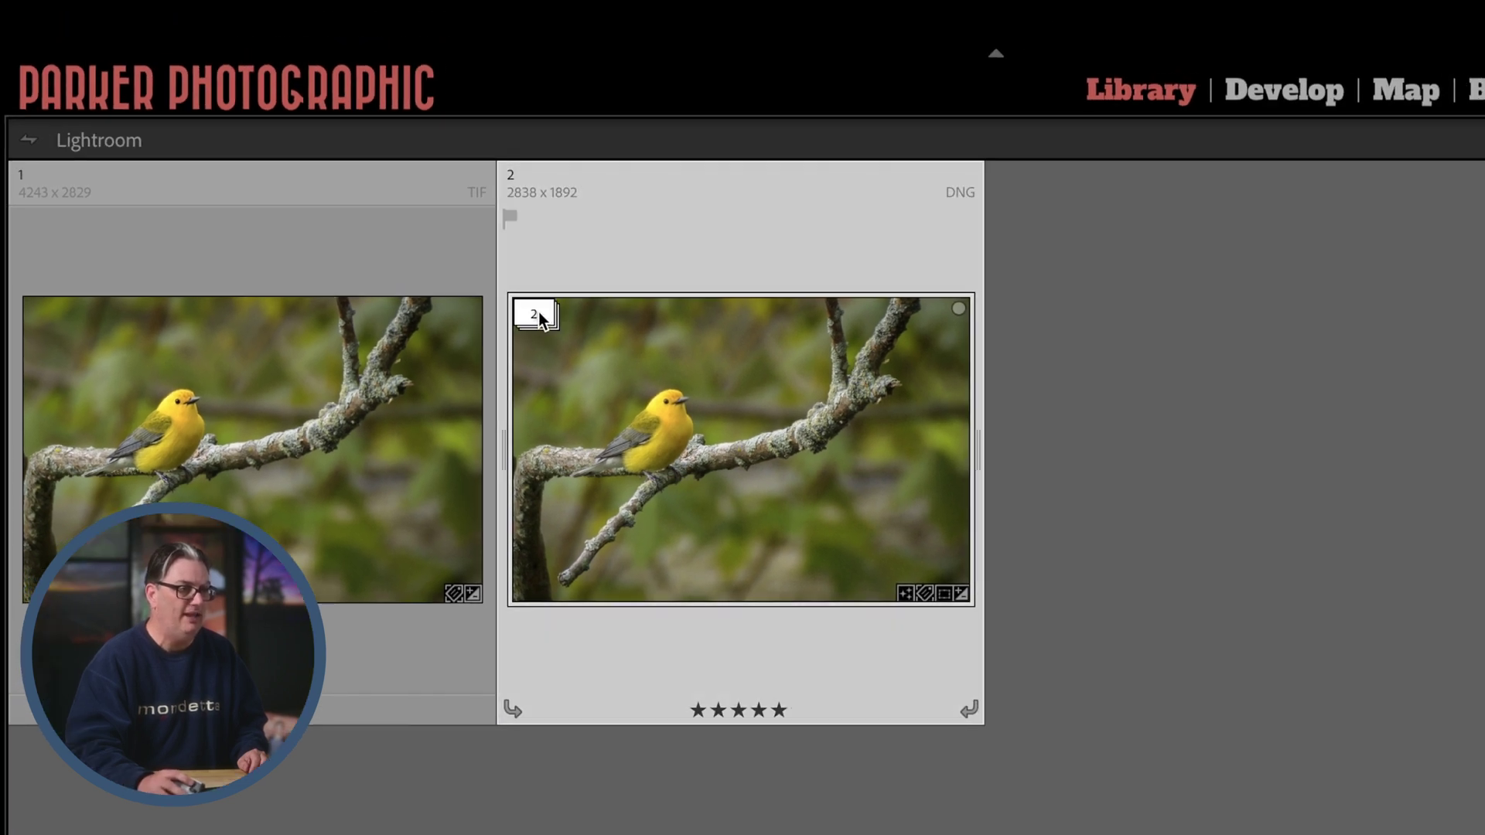
{"action": "left_click", "coordinate": [535, 314]}
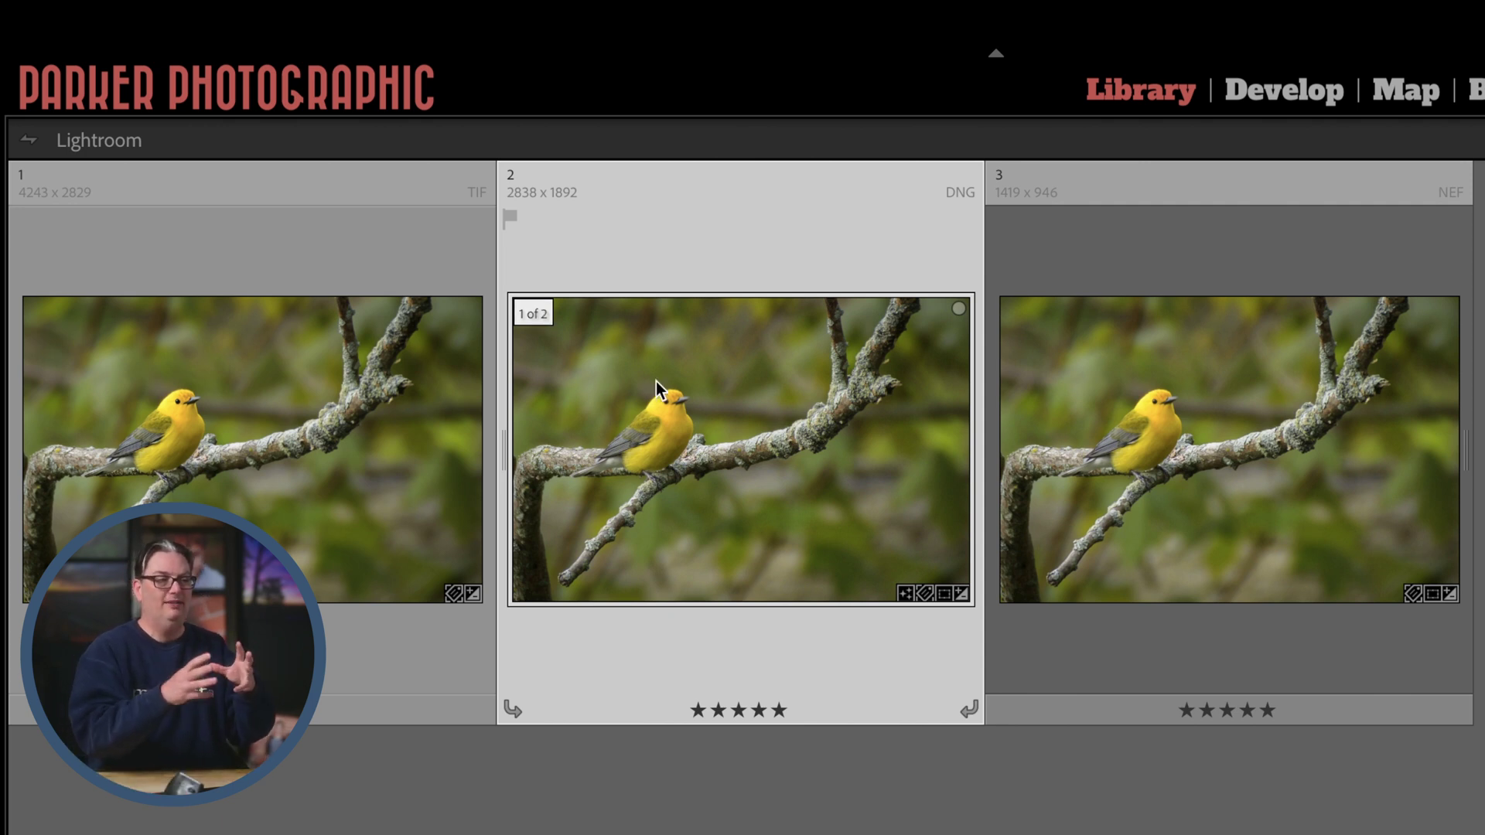
{"action": "mouse_move", "coordinate": [656, 382]}
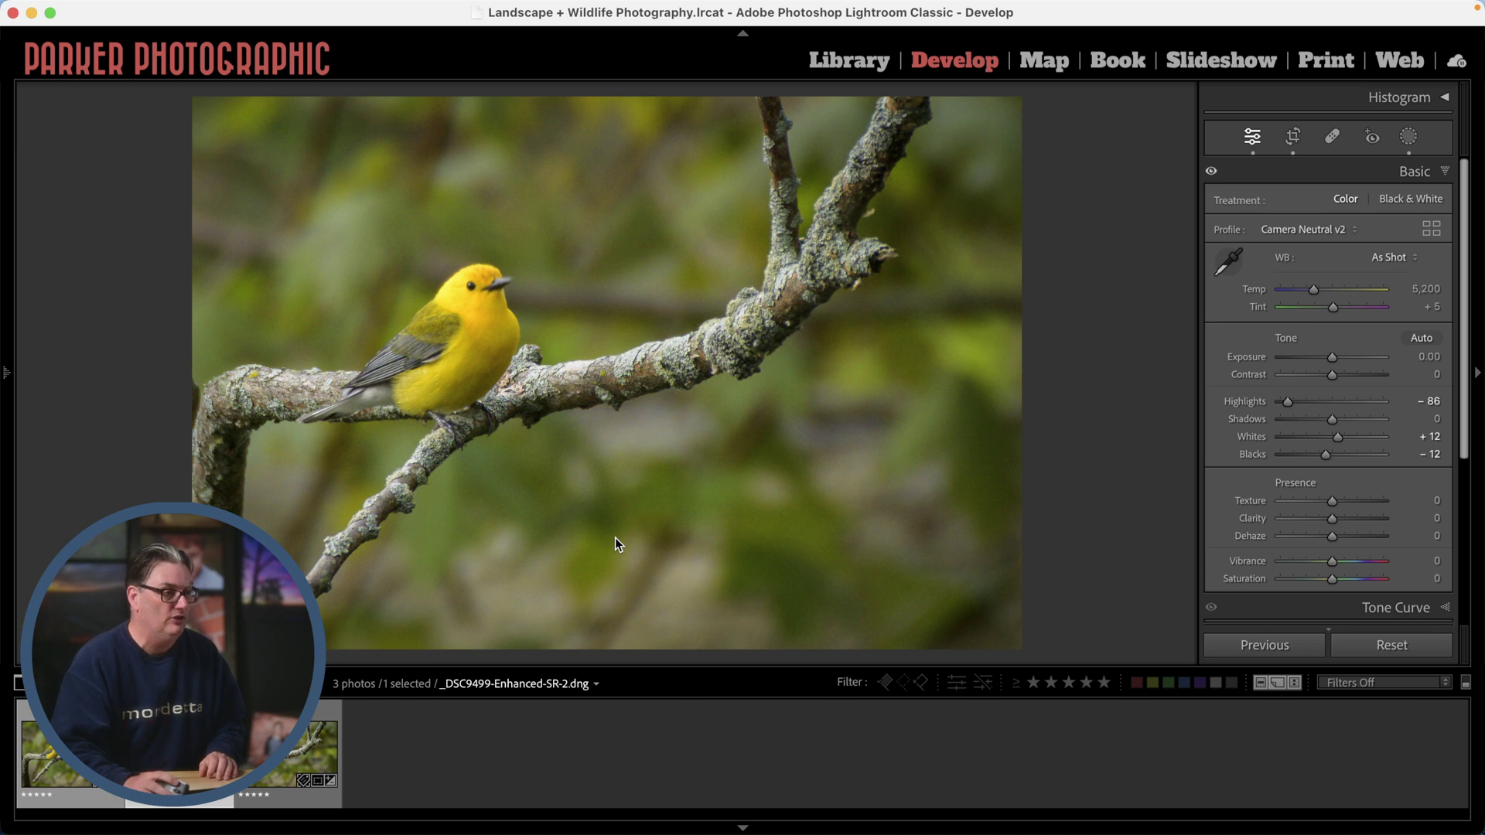
- Zoom the upscaled DNG to 1:1 on the bird, then back to the whole photo
{"action": "left_click", "coordinate": [615, 538]}
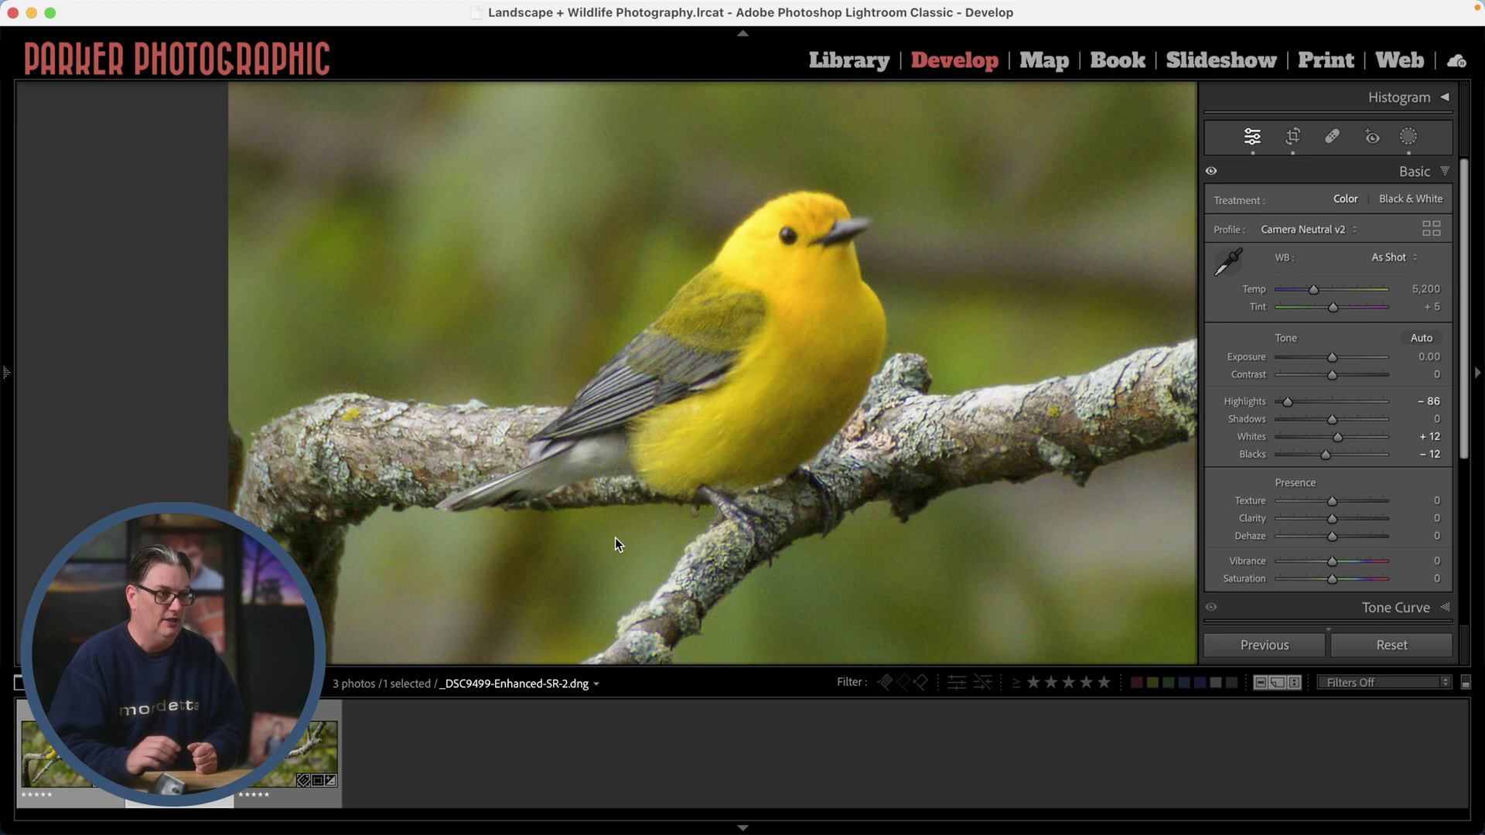
{"action": "left_click", "coordinate": [615, 537]}
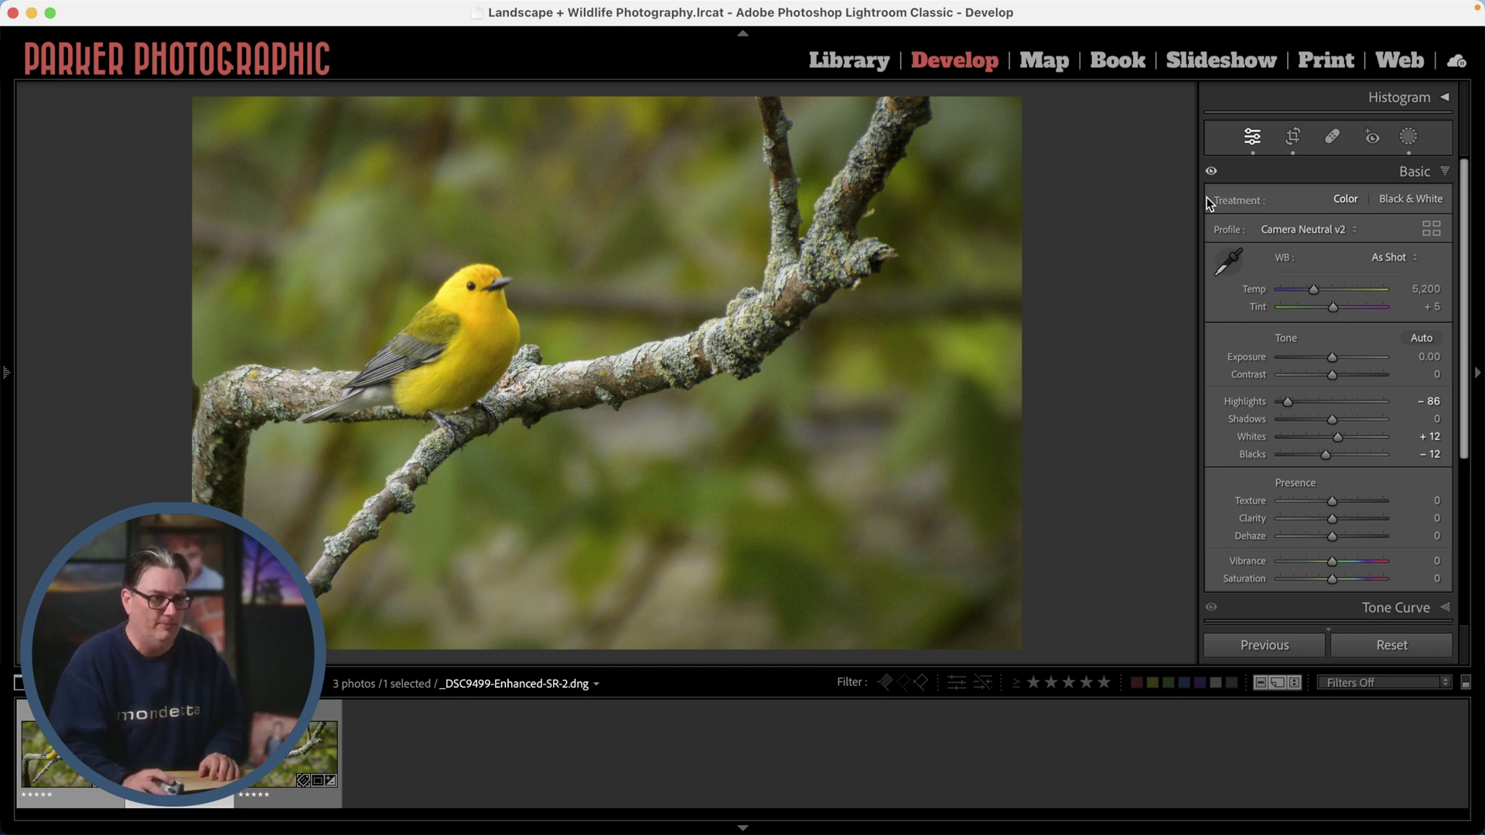
{"action": "left_click", "coordinate": [1292, 140]}
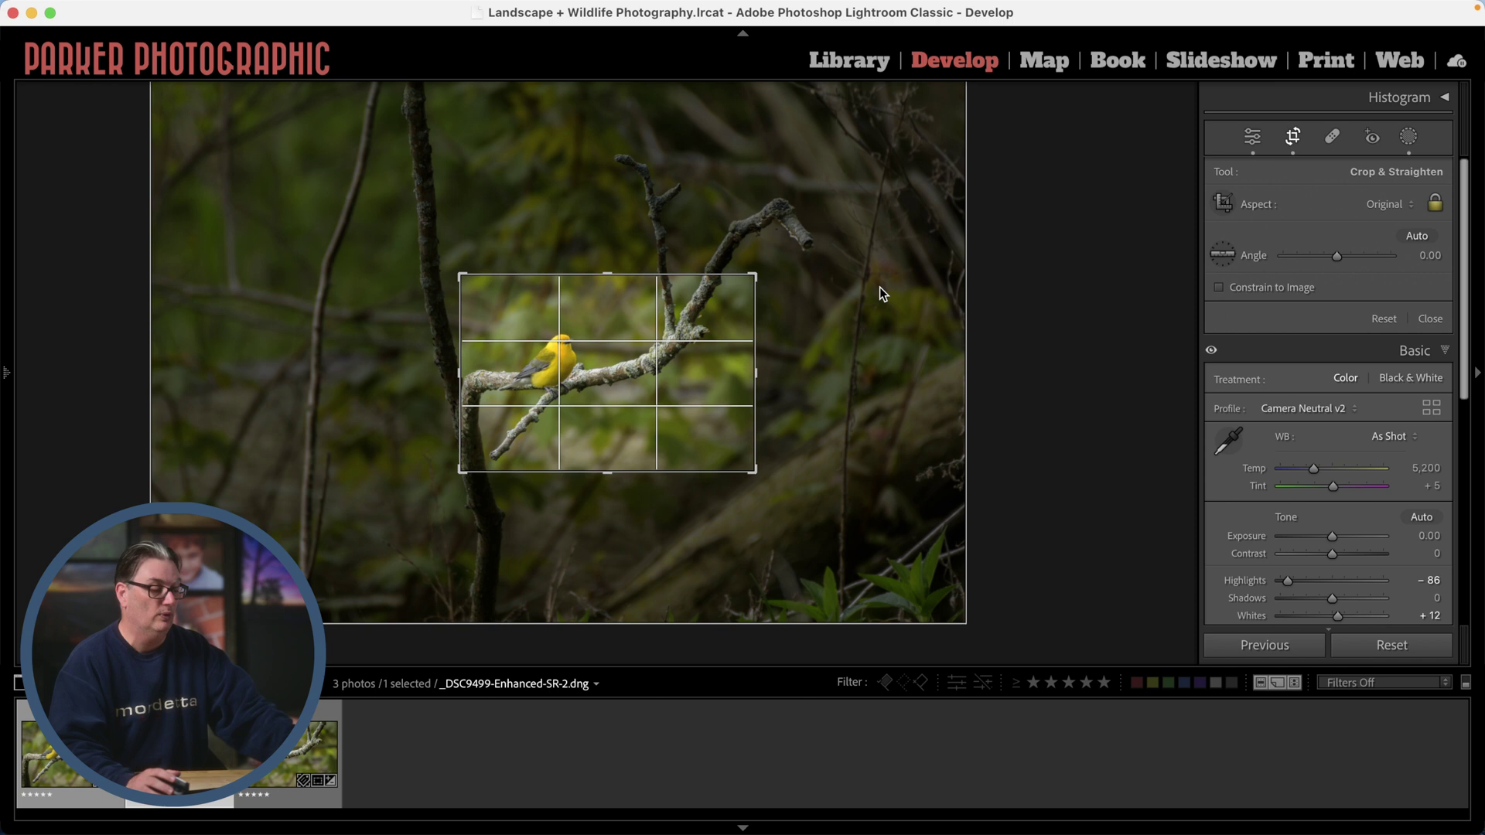
{"action": "key", "text": "Return"}
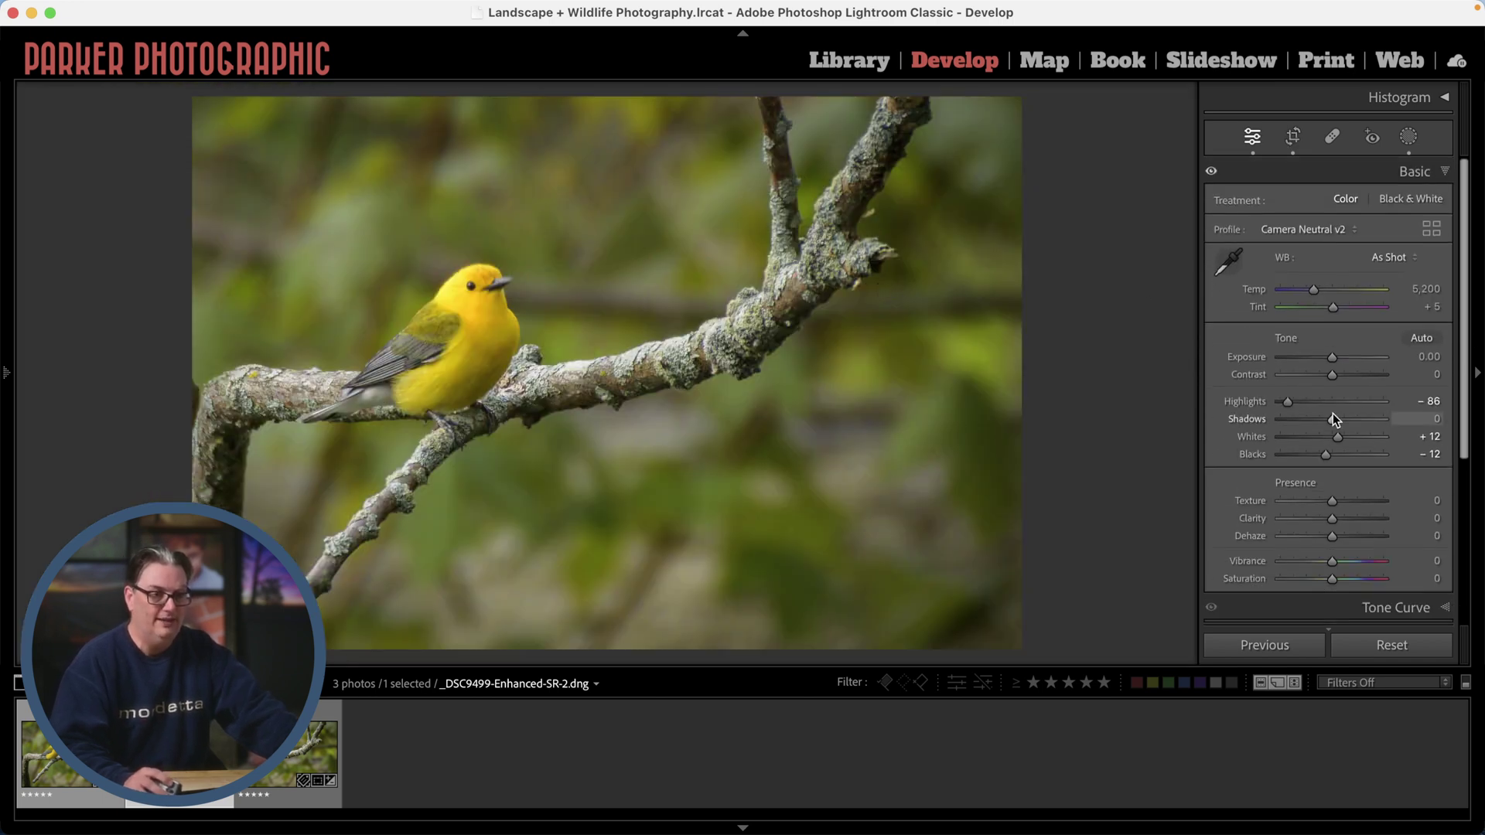
{"action": "left_click", "coordinate": [1407, 137]}
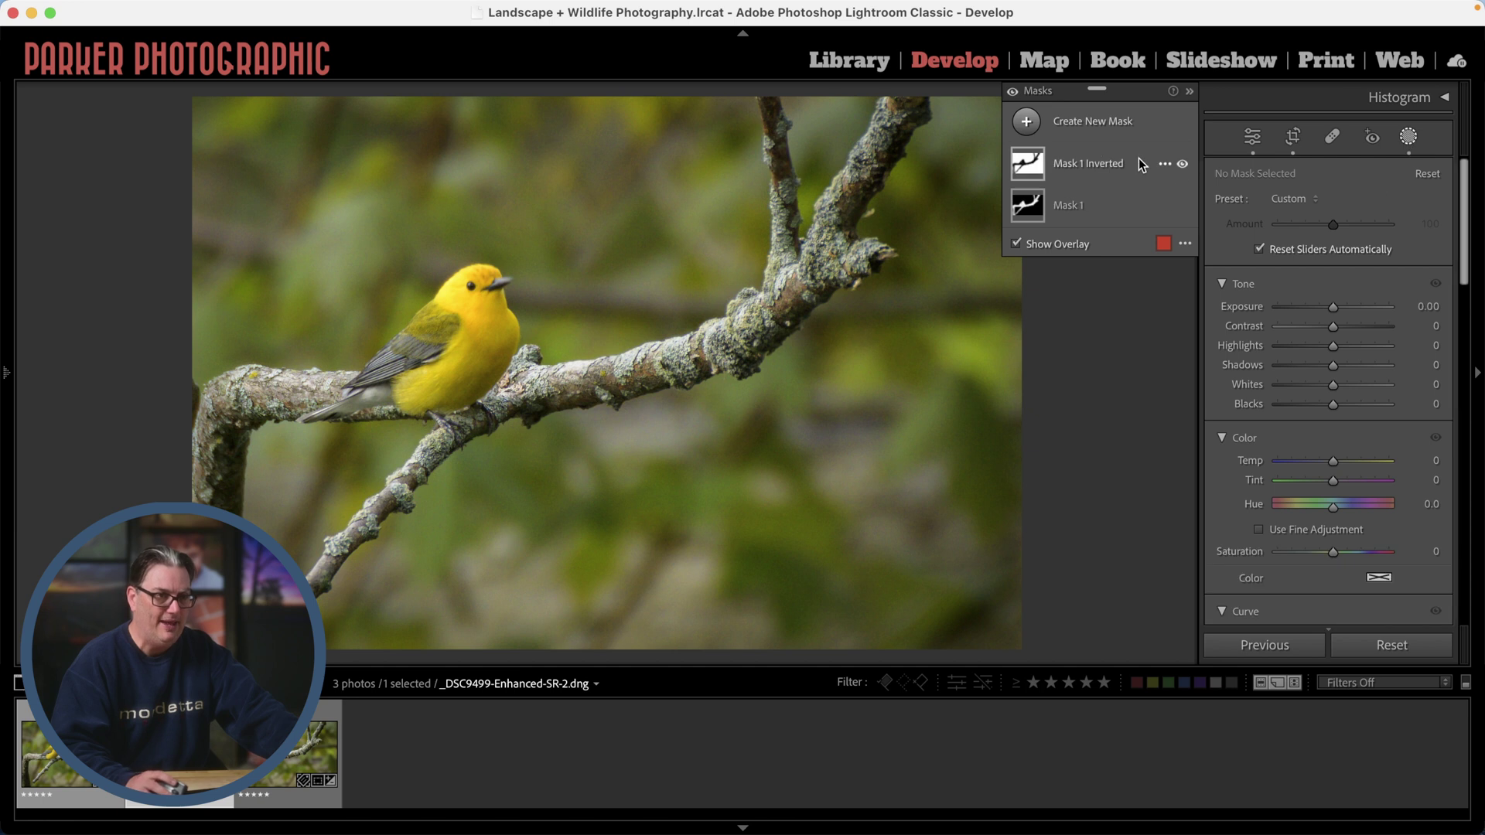
{"action": "key", "text": "shift+w"}
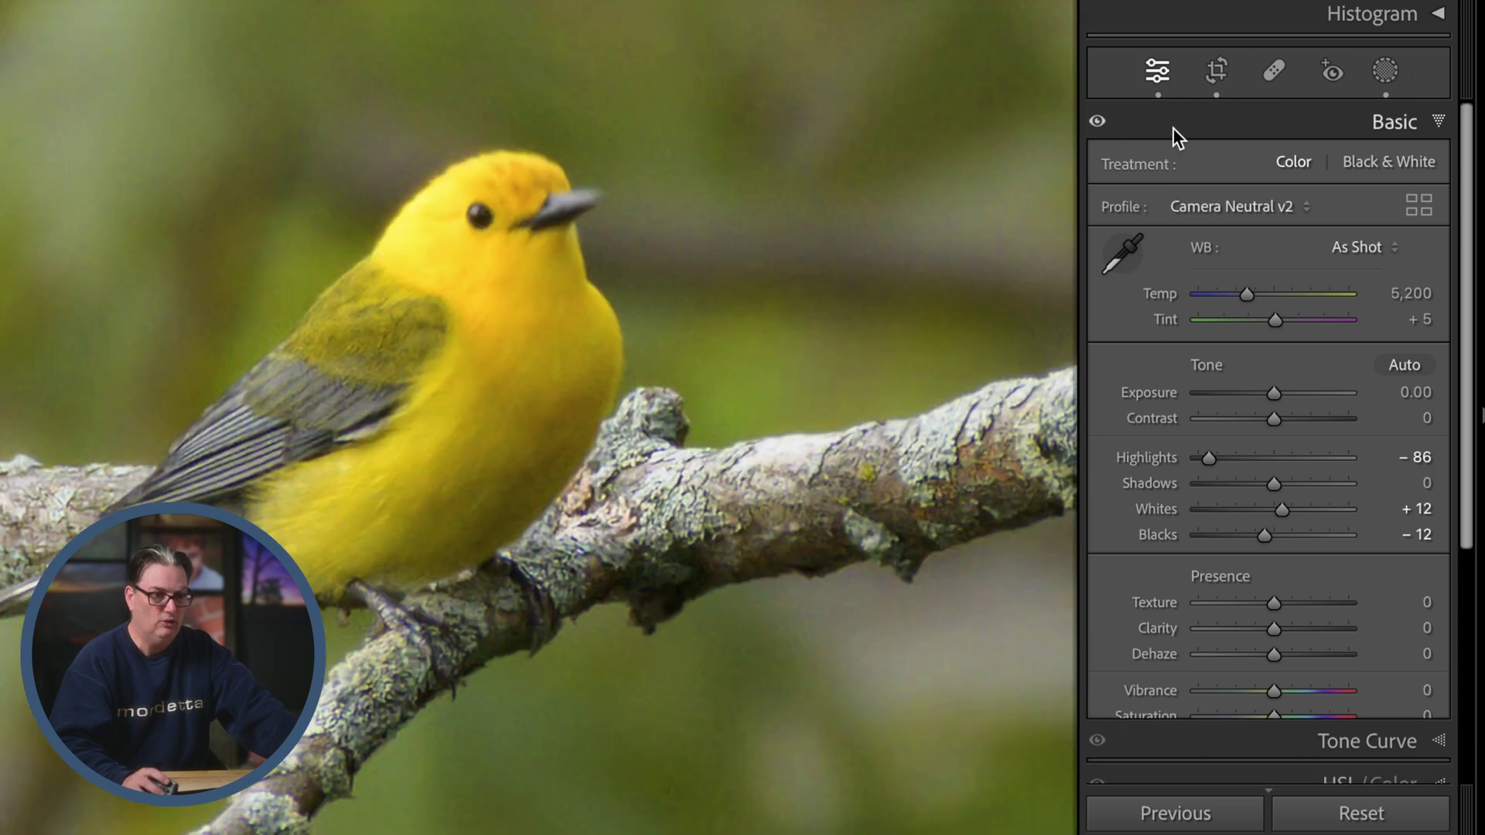
- In the Detail panel, set Luminance noise reduction to 85 and Color to 50
{"action": "left_click", "coordinate": [1172, 128]}
{"action": "left_click", "coordinate": [1276, 297]}
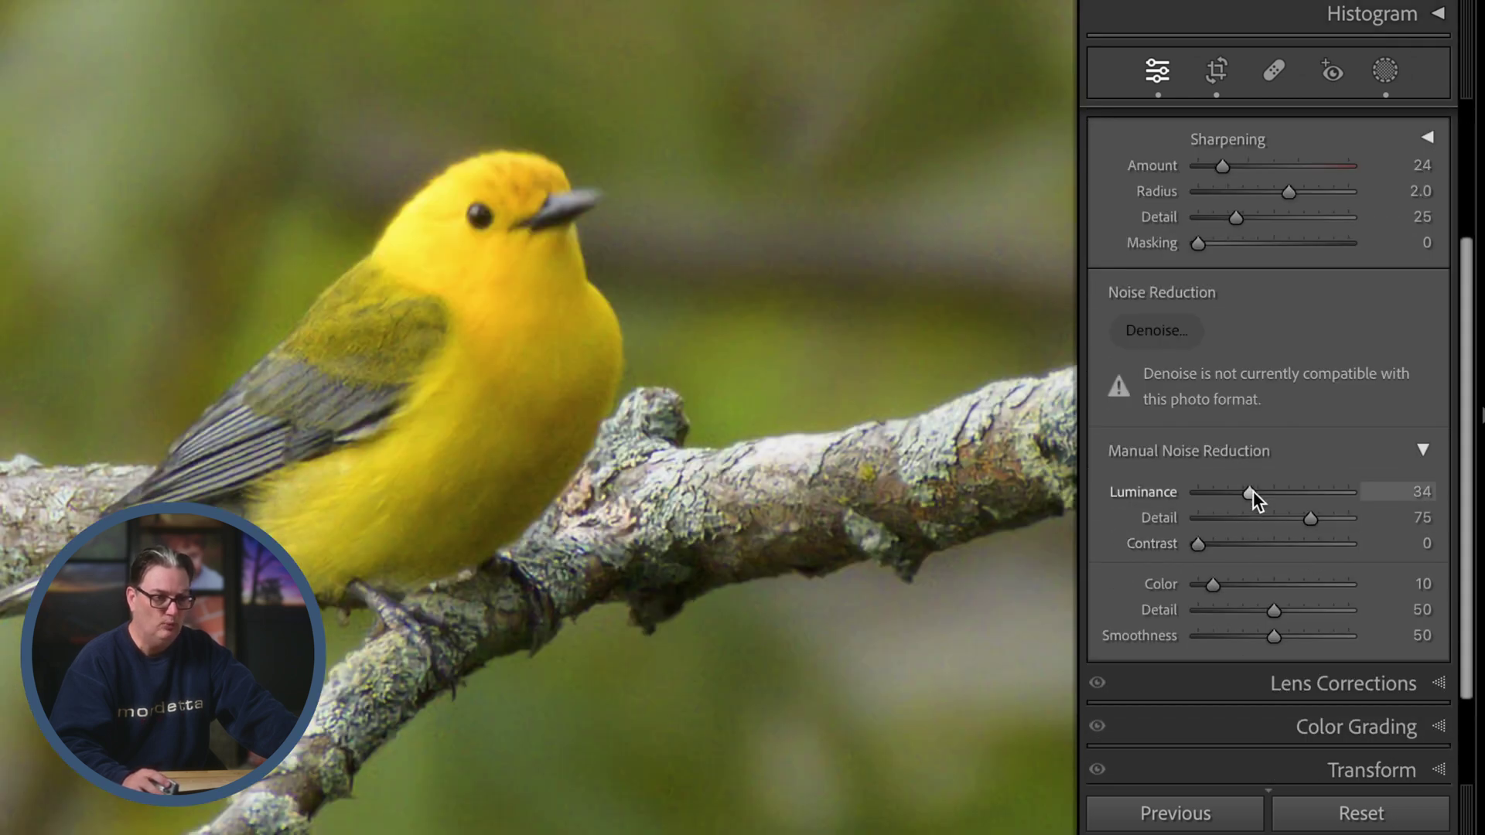
{"action": "left_click_drag", "start_coordinate": [1251, 492], "coordinate": [1331, 494]}
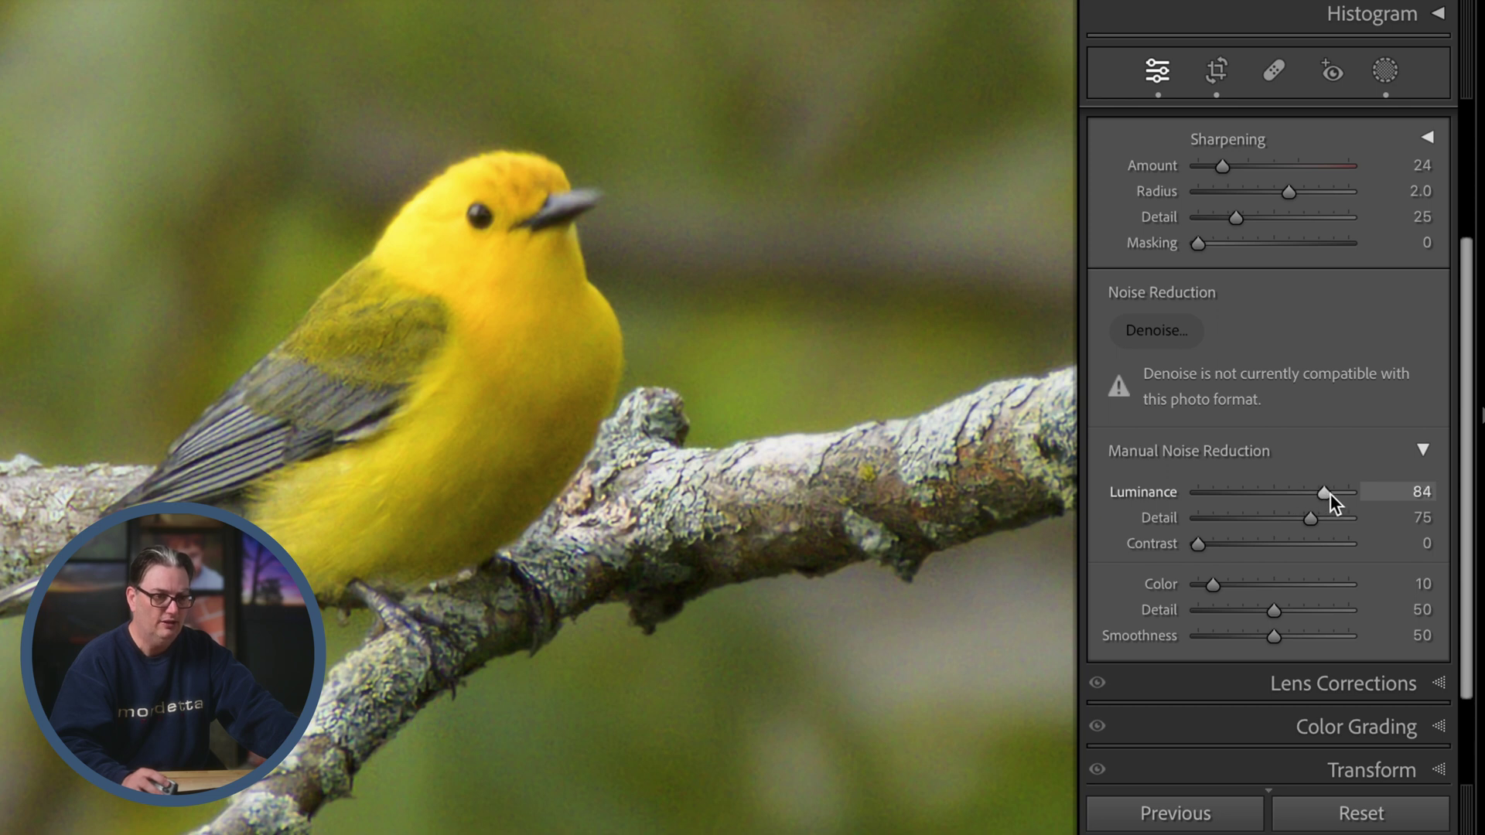
{"action": "left_click", "coordinate": [1237, 586]}
{"action": "left_click_drag", "start_coordinate": [1233, 584], "coordinate": [1275, 584]}
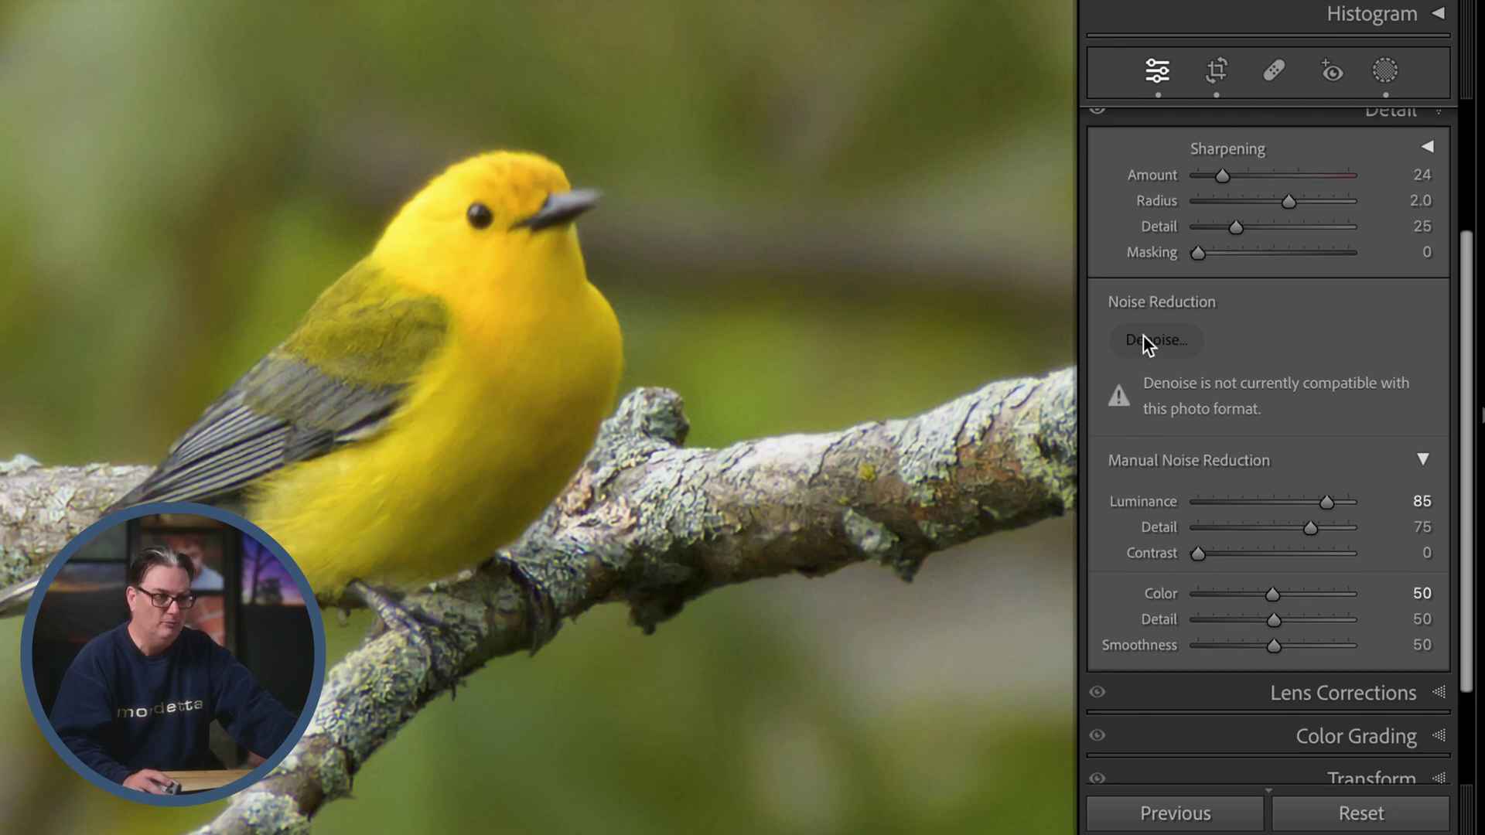
- Raise sharpening Amount to 87 and toggle the Detail panel on and off to compare
{"action": "scroll", "coordinate": [1143, 336], "scroll_direction": "up", "scroll_amount": 1}
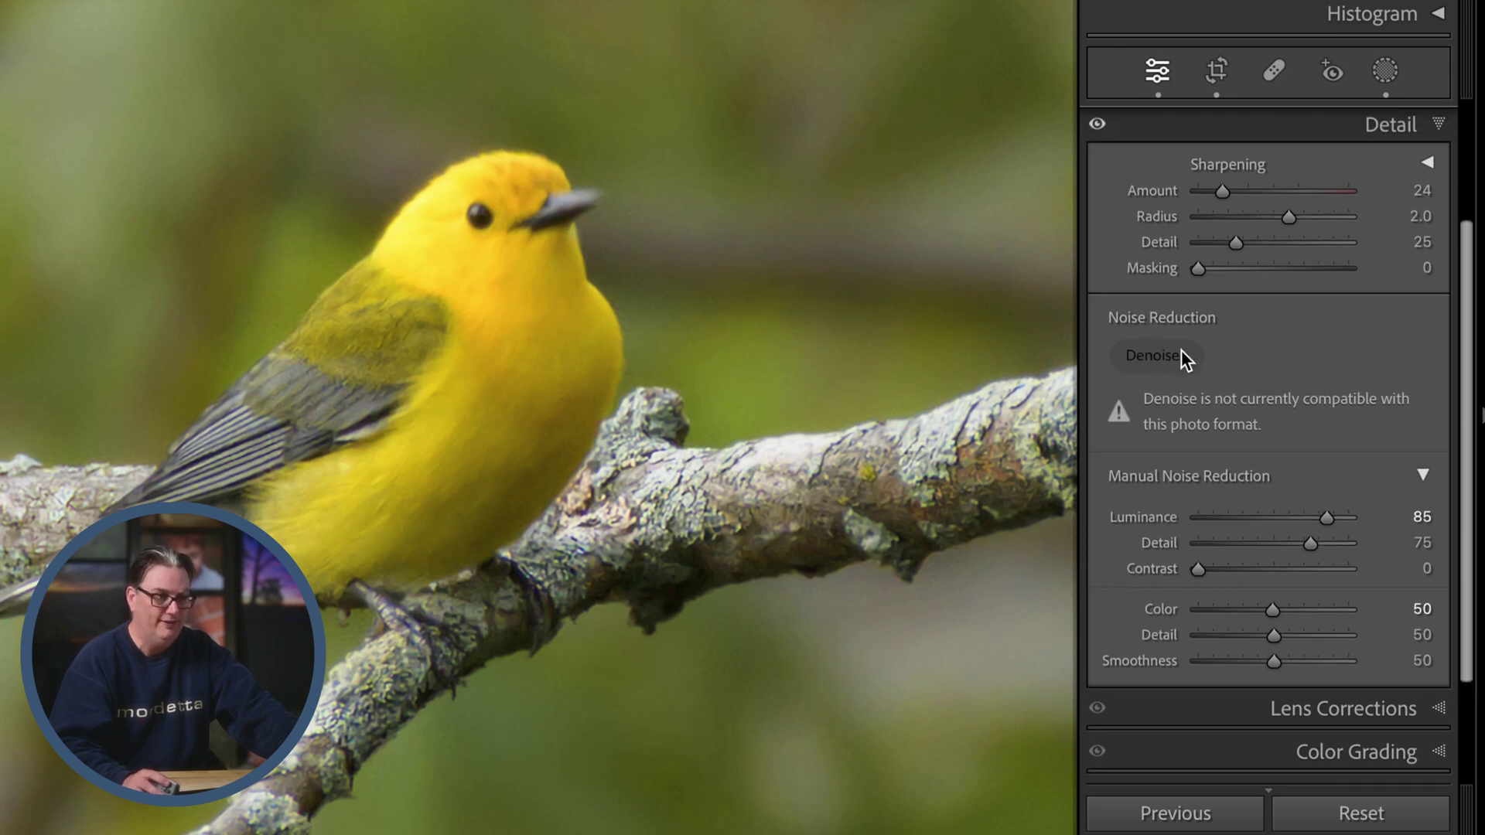
{"action": "left_click", "coordinate": [1098, 123]}
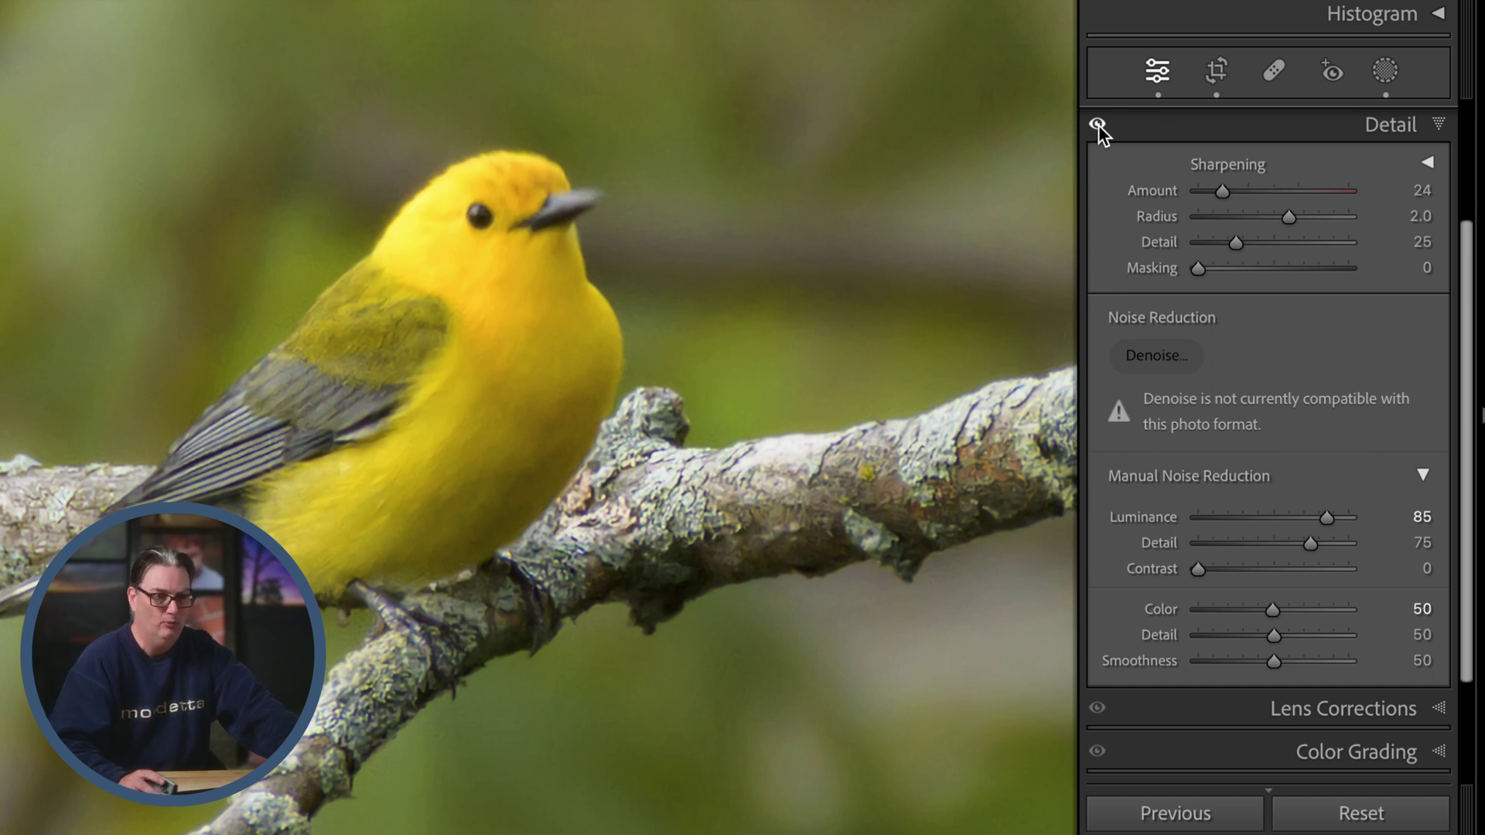
{"action": "left_click_drag", "start_coordinate": [1221, 191], "coordinate": [1288, 191]}
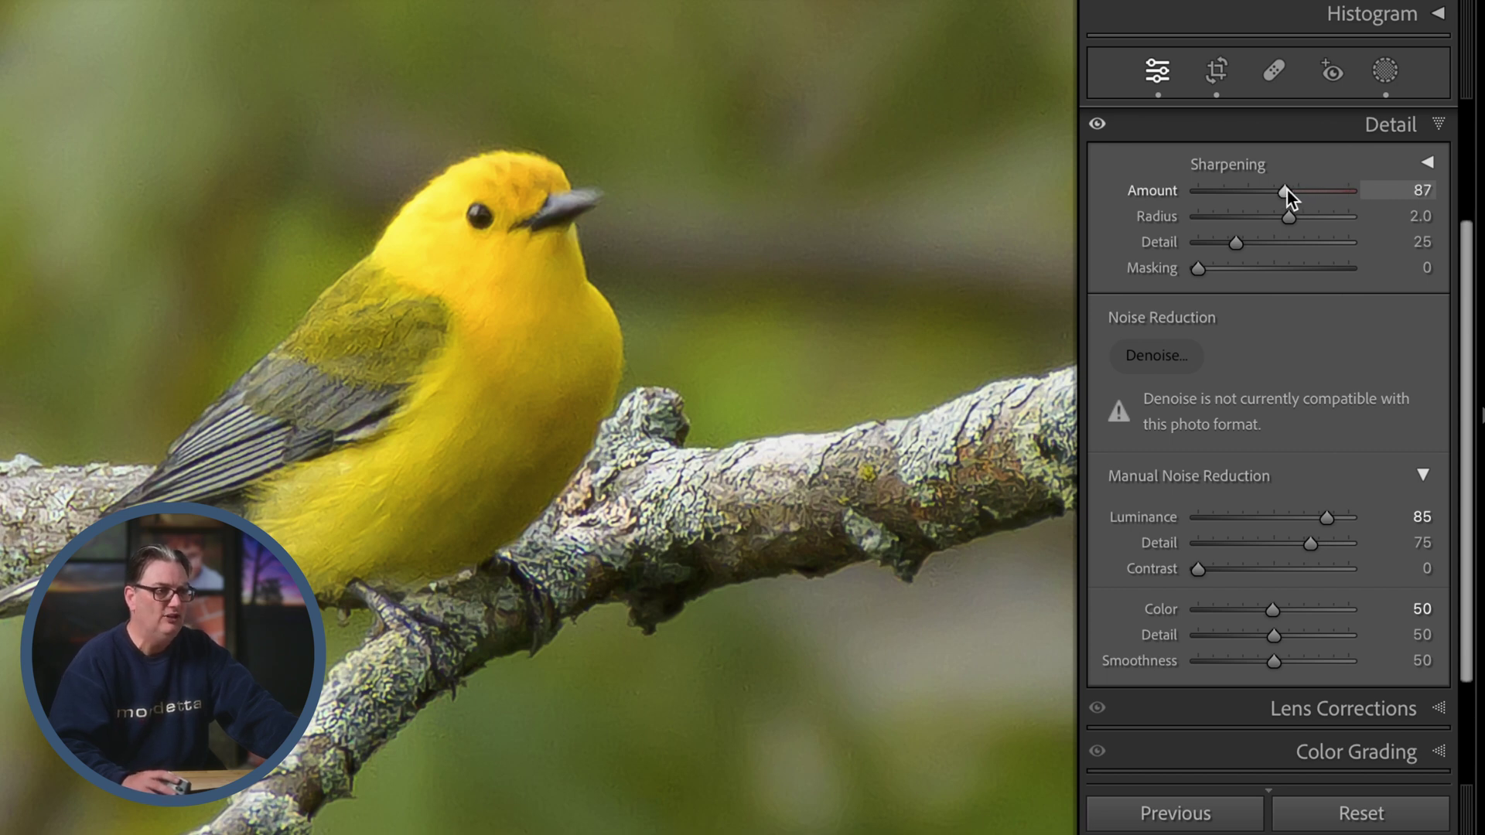
{"action": "left_click", "coordinate": [1097, 124]}
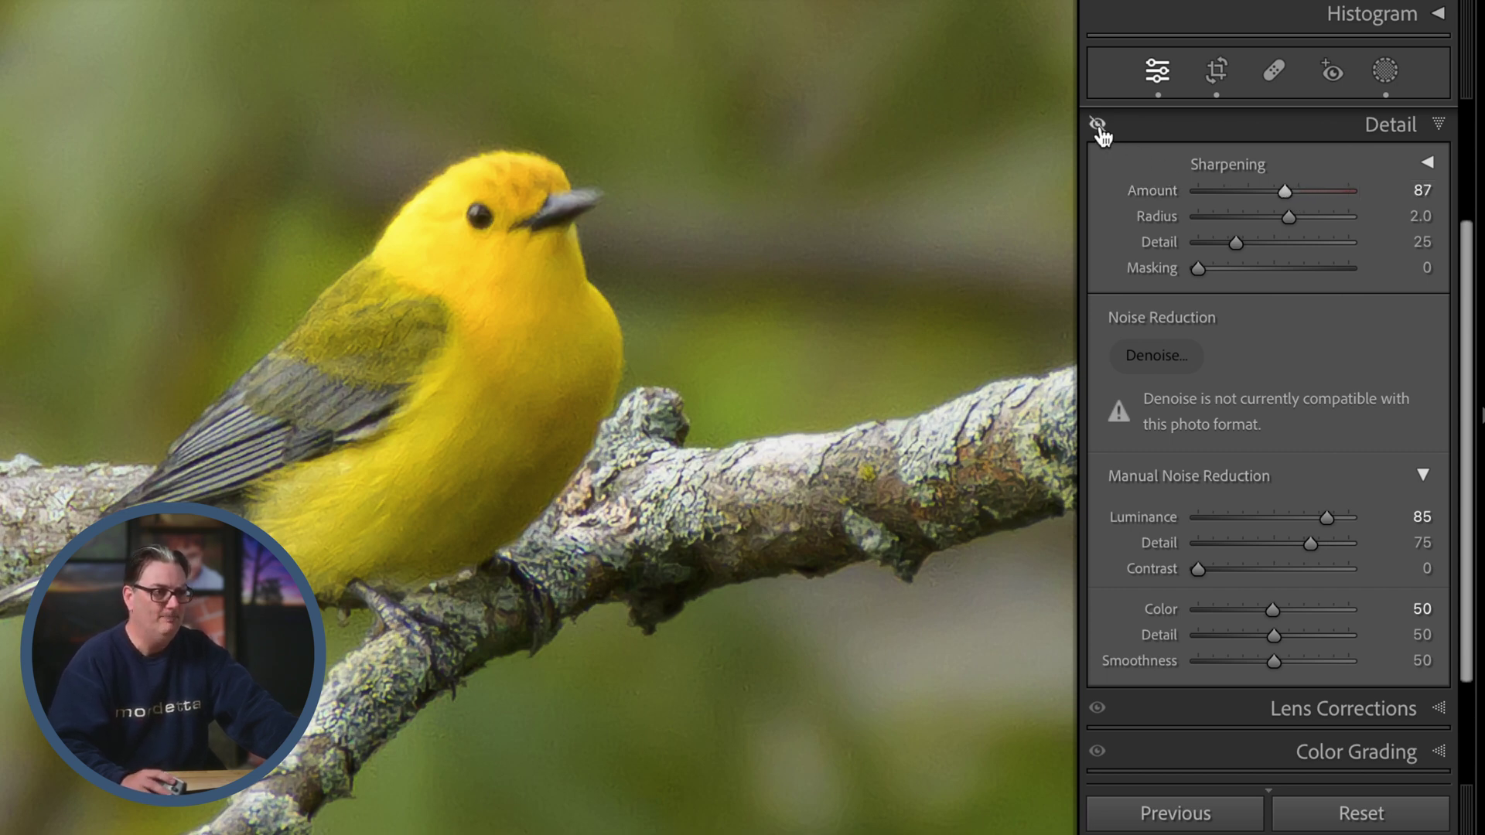
{"action": "left_click", "coordinate": [1097, 125]}
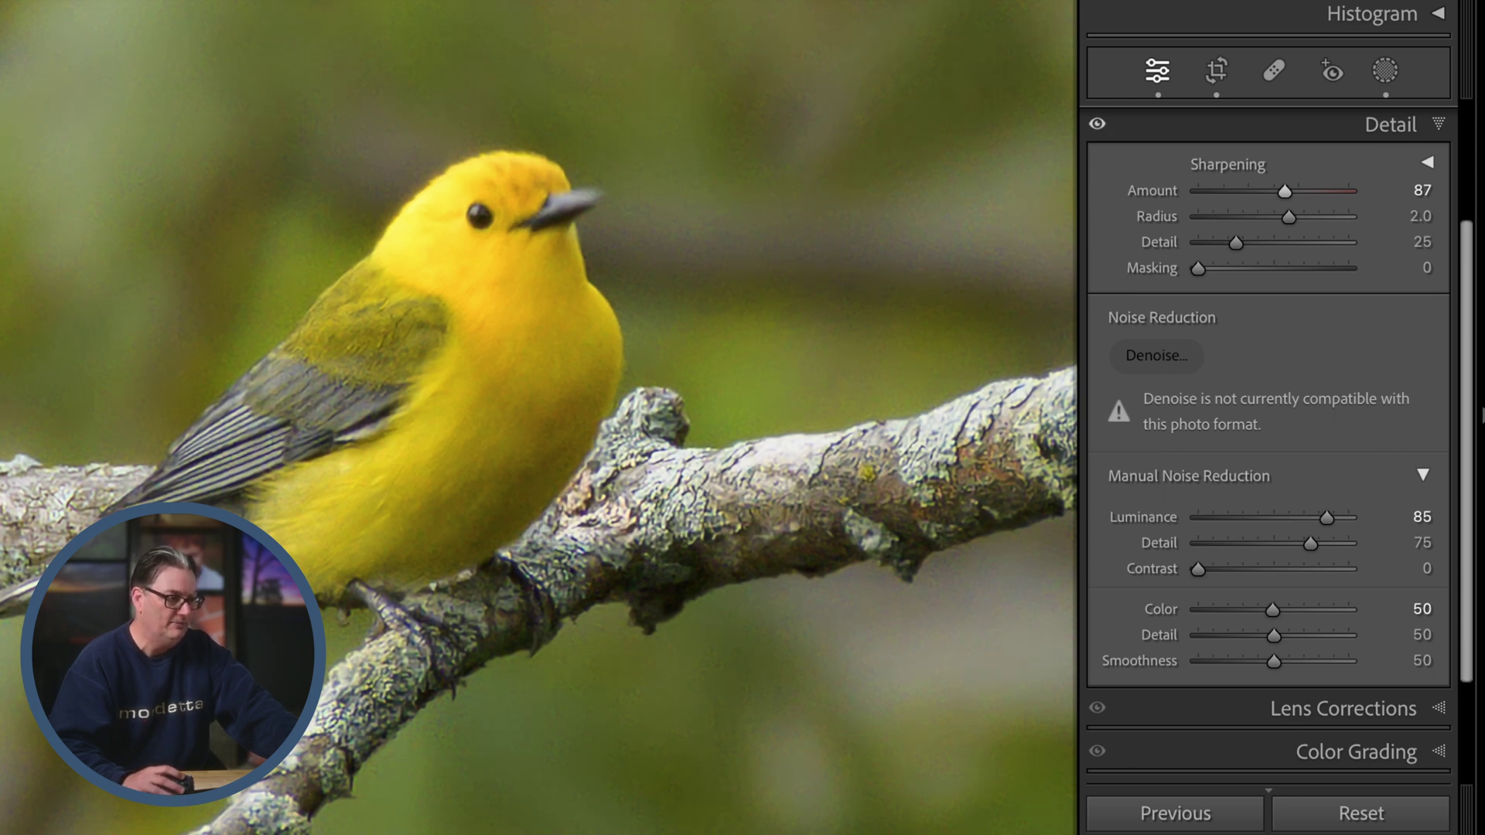
- Switch to the TIF version and zoom in on the bird
{"action": "key", "text": "ctrl+shift+r"}
{"action": "key", "text": "ctrl+equal"}
{"action": "left_click_drag", "start_coordinate": [30, 540], "coordinate": [181, 463]}
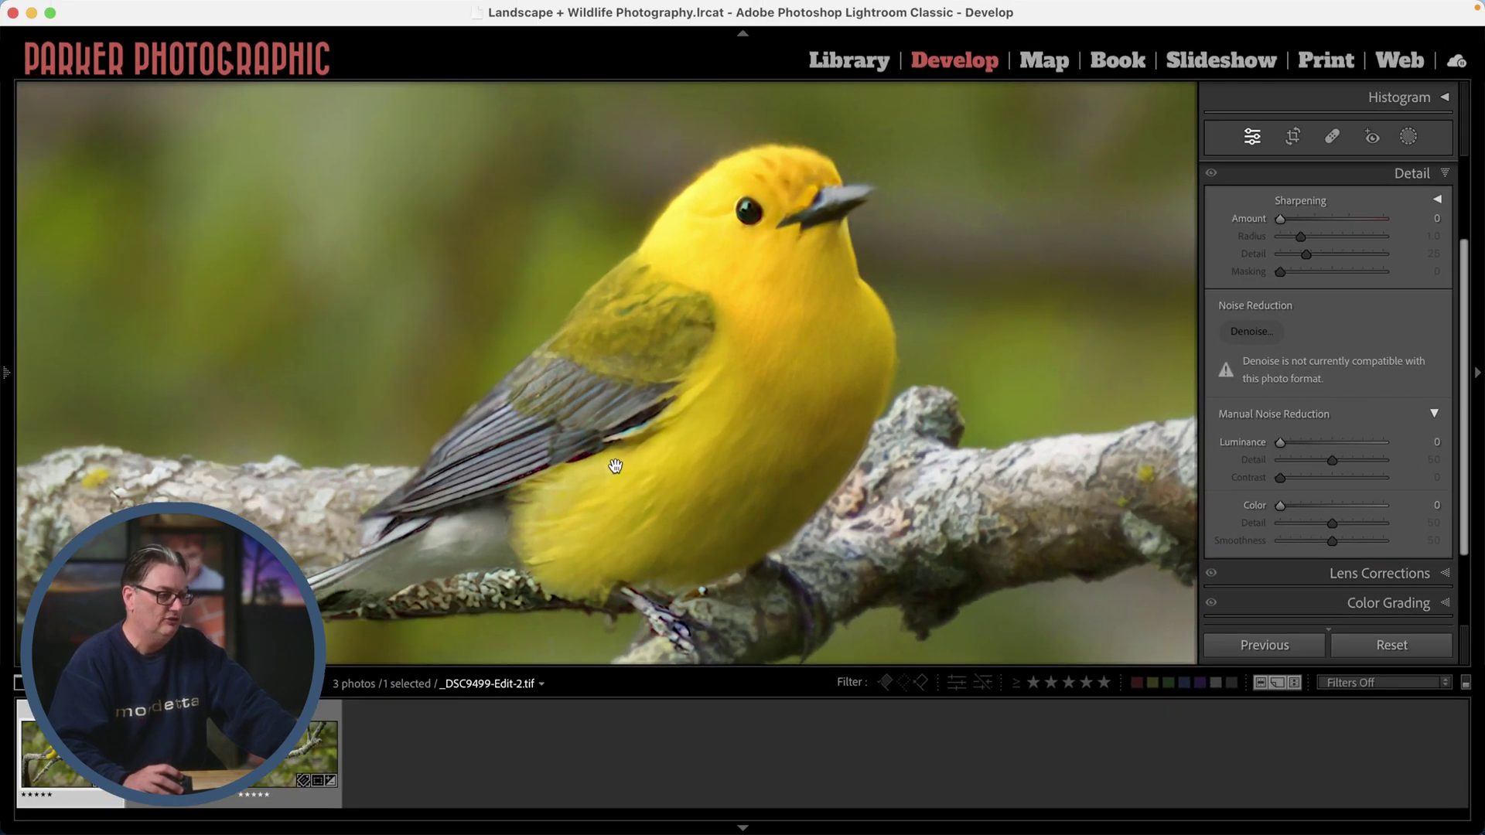
- Compare the TIF and upscaled DNG zoomed side by side with file name, date and pixel size overlays
{"action": "key", "text": "Right"}
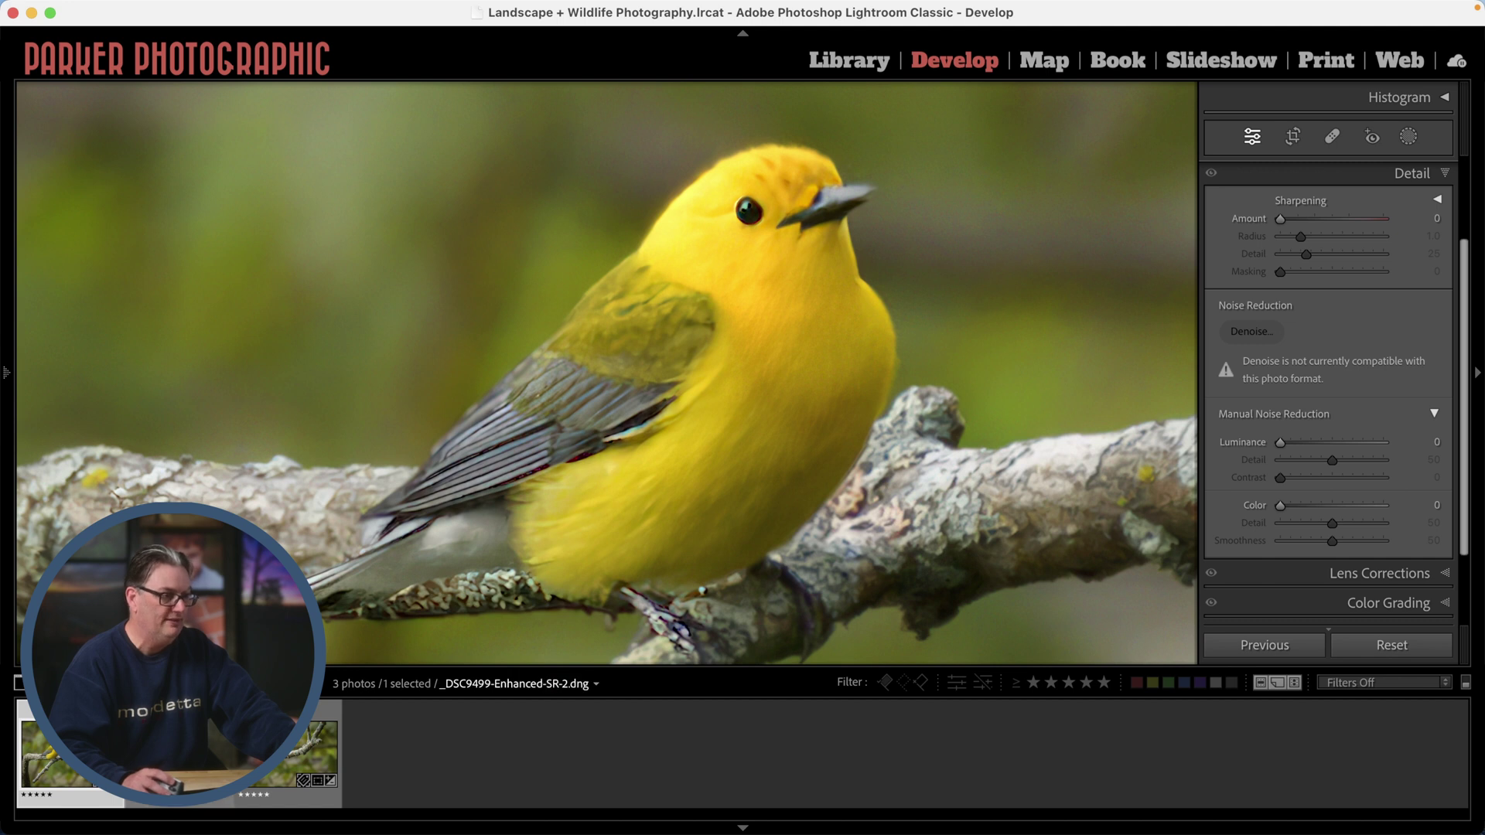
{"action": "key", "text": "shift+Left"}
{"action": "key", "text": "c"}
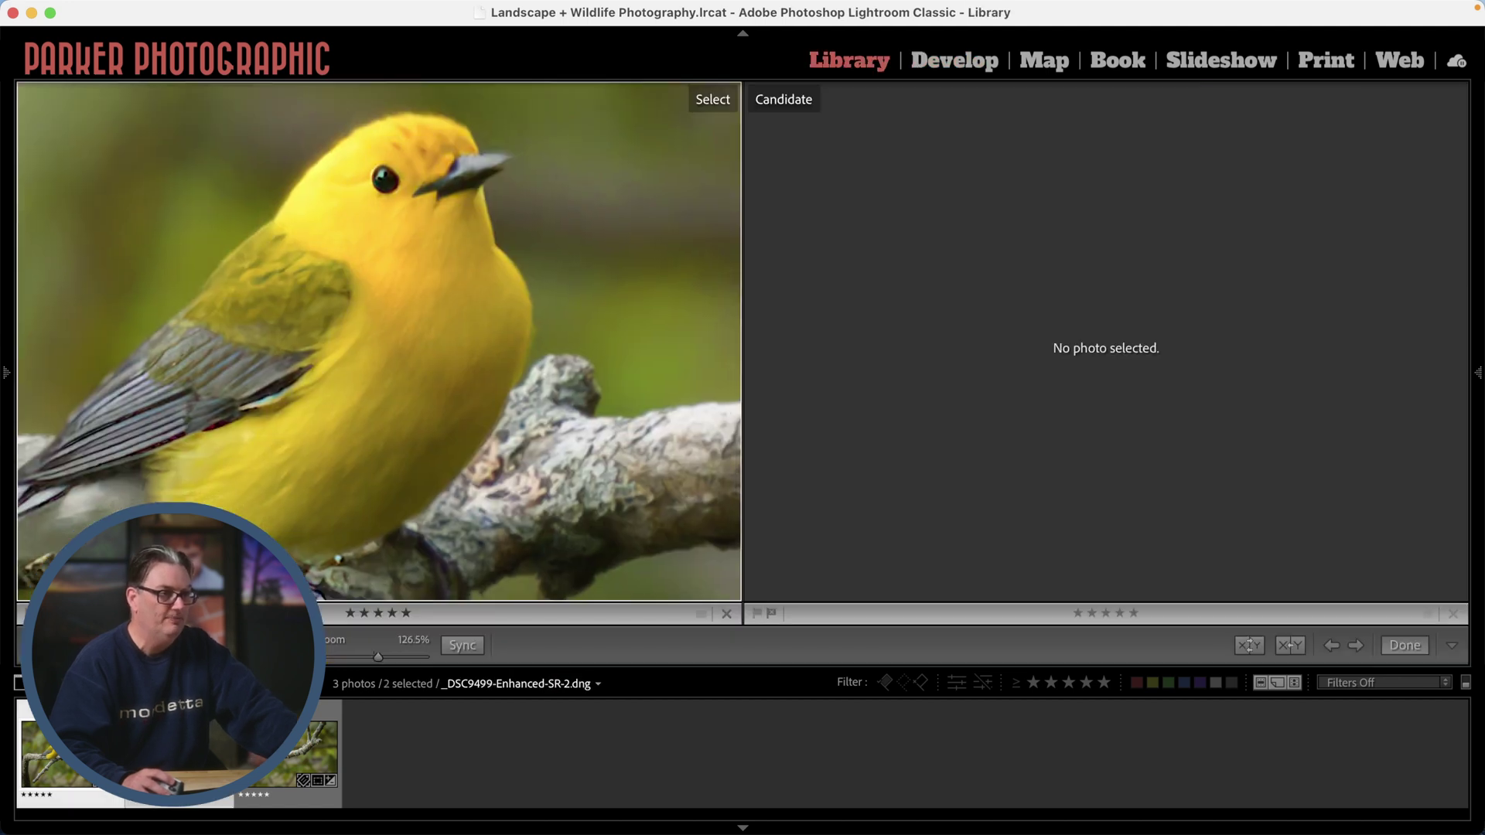
{"action": "key", "text": "Left"}
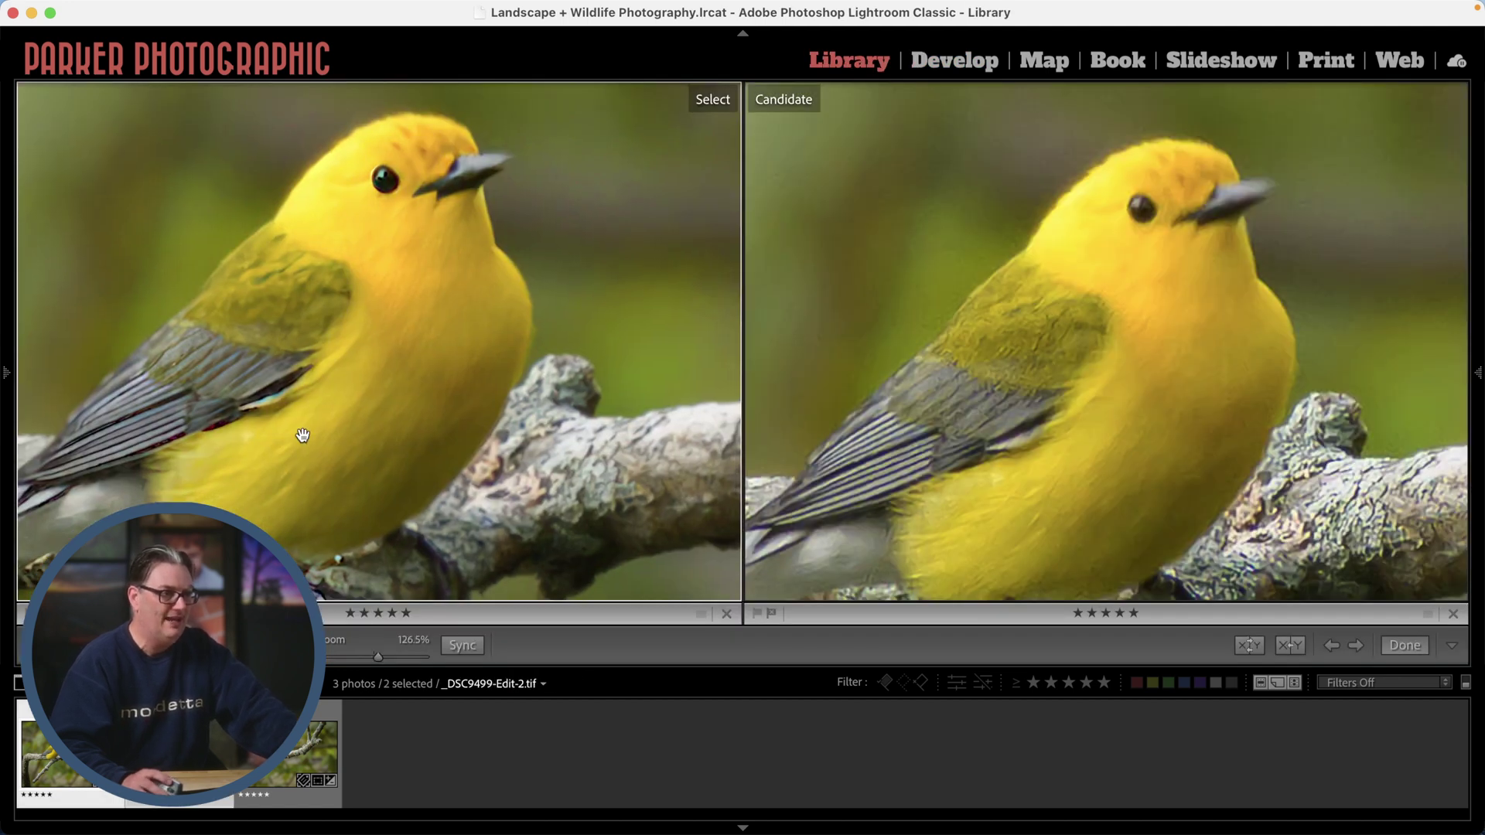
{"action": "left_click_drag", "start_coordinate": [321, 449], "coordinate": [355, 461]}
{"action": "key", "text": "i"}
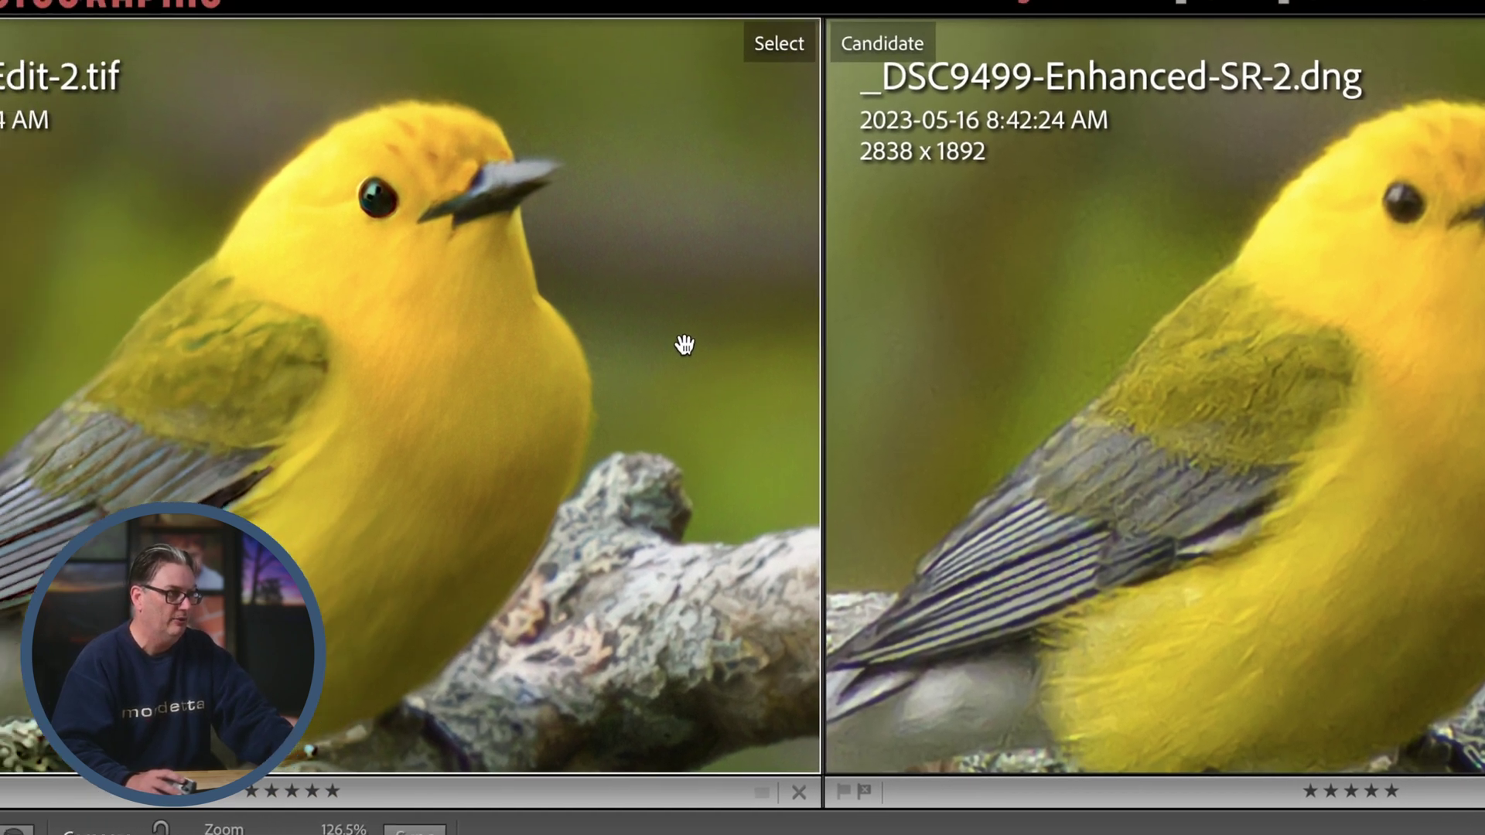
- Show the TIF, DNG and NEF in Survey view, making each active in turn
{"action": "key", "text": "n"}
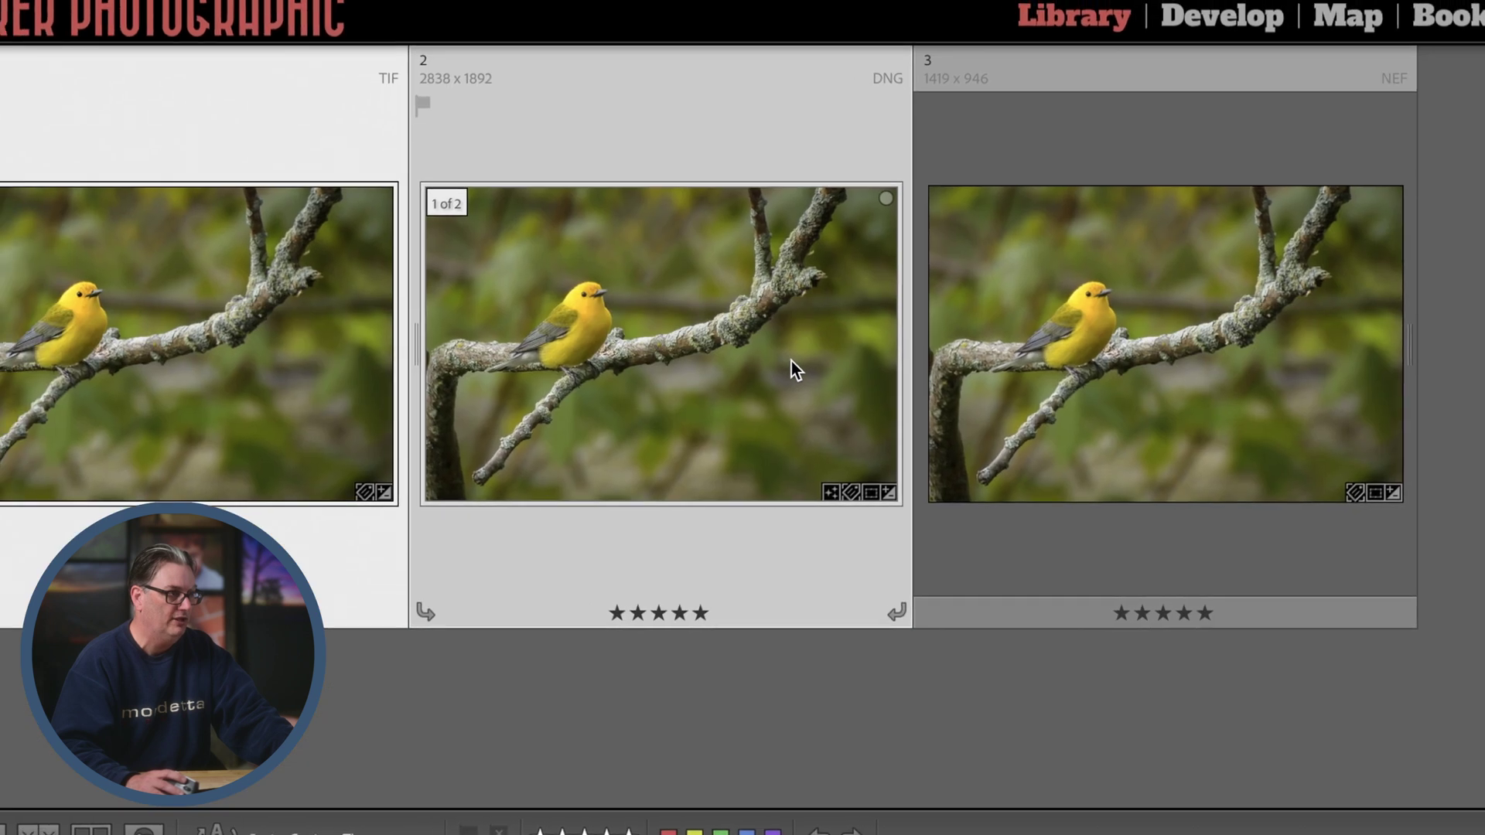
{"action": "left_click", "coordinate": [146, 136]}
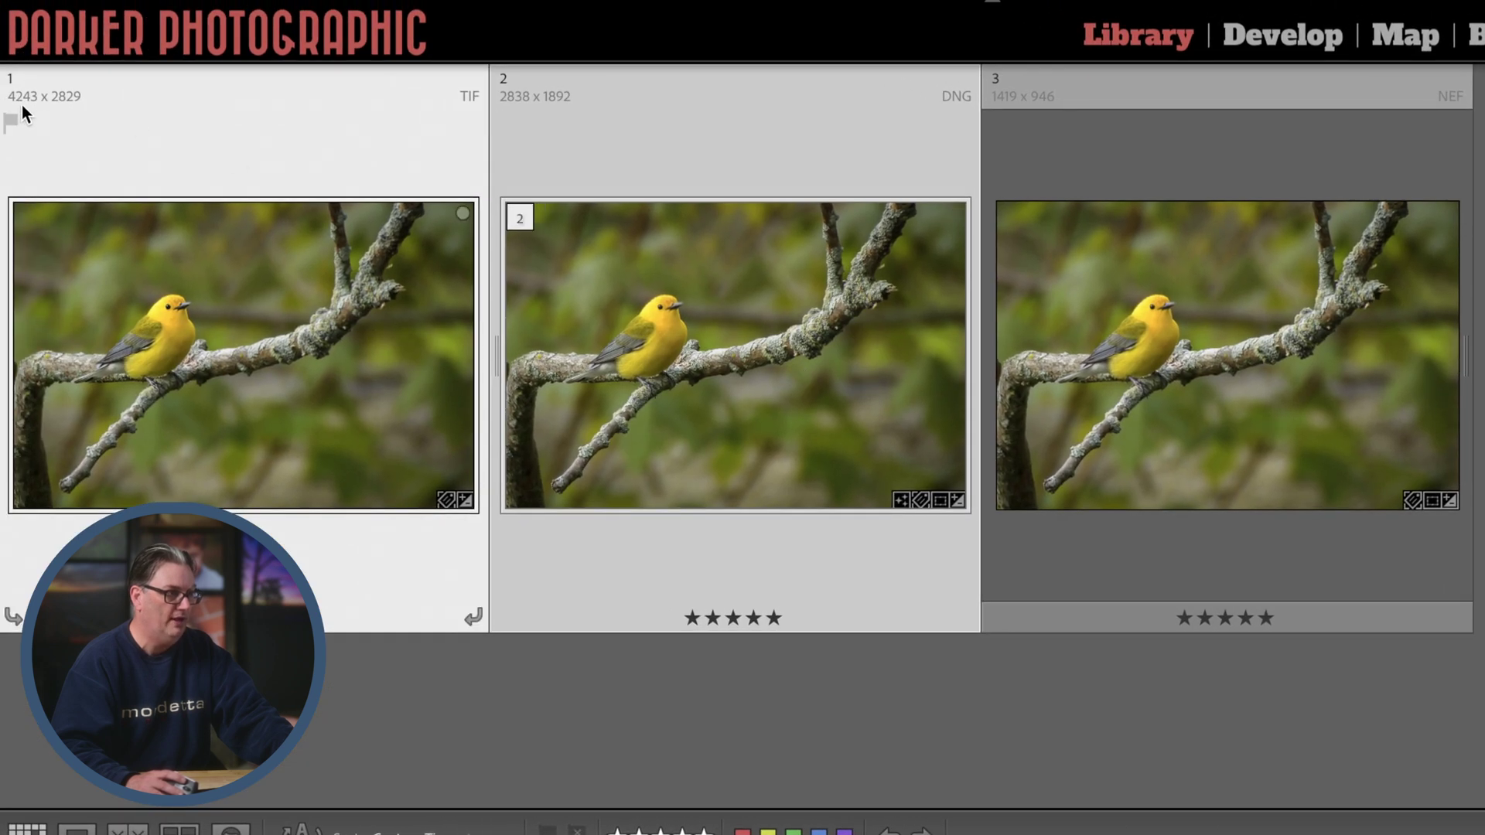
{"action": "left_click", "coordinate": [513, 123]}
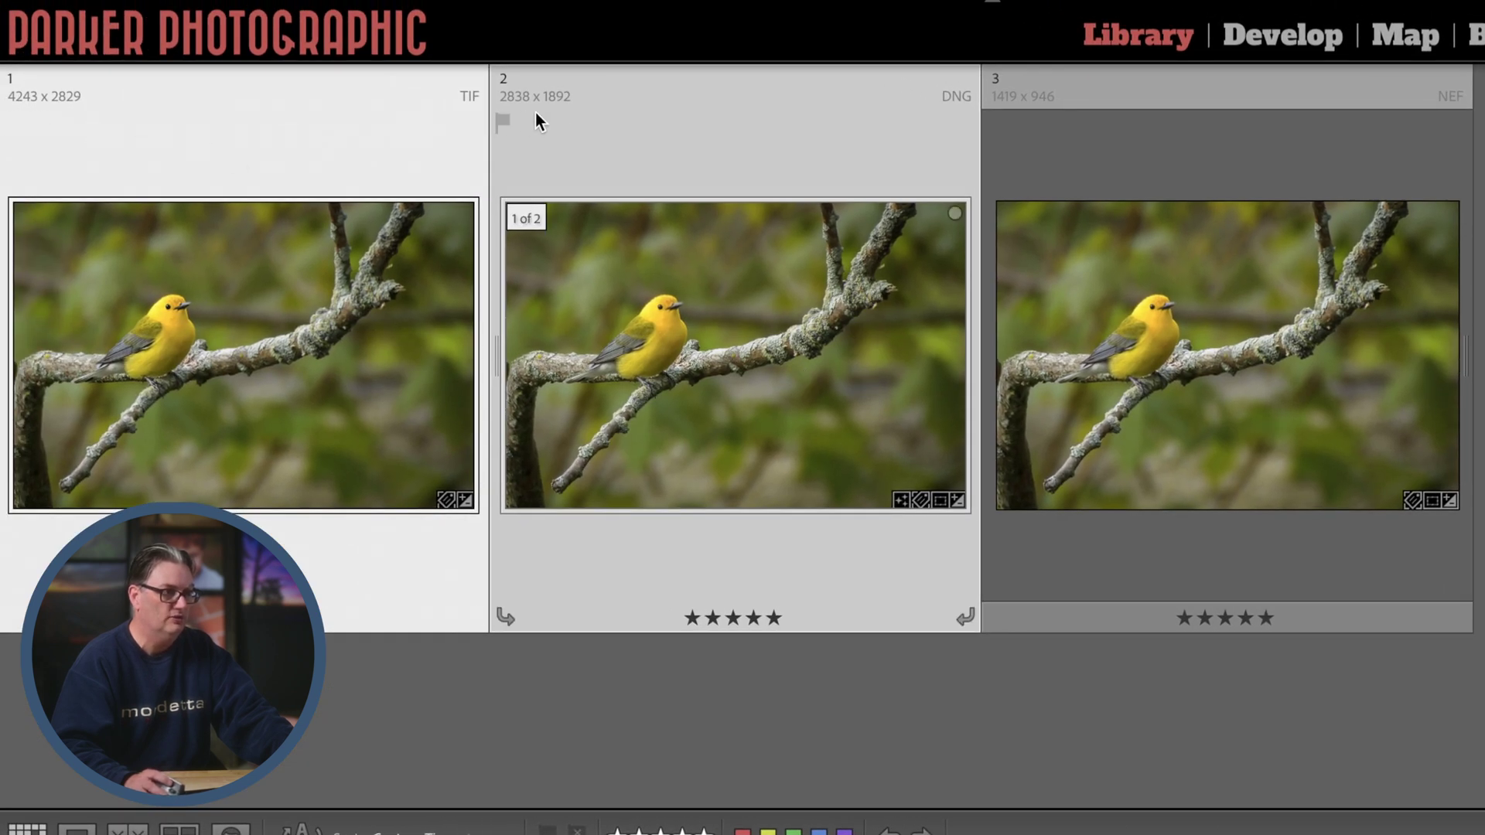
{"action": "left_click", "coordinate": [993, 120]}
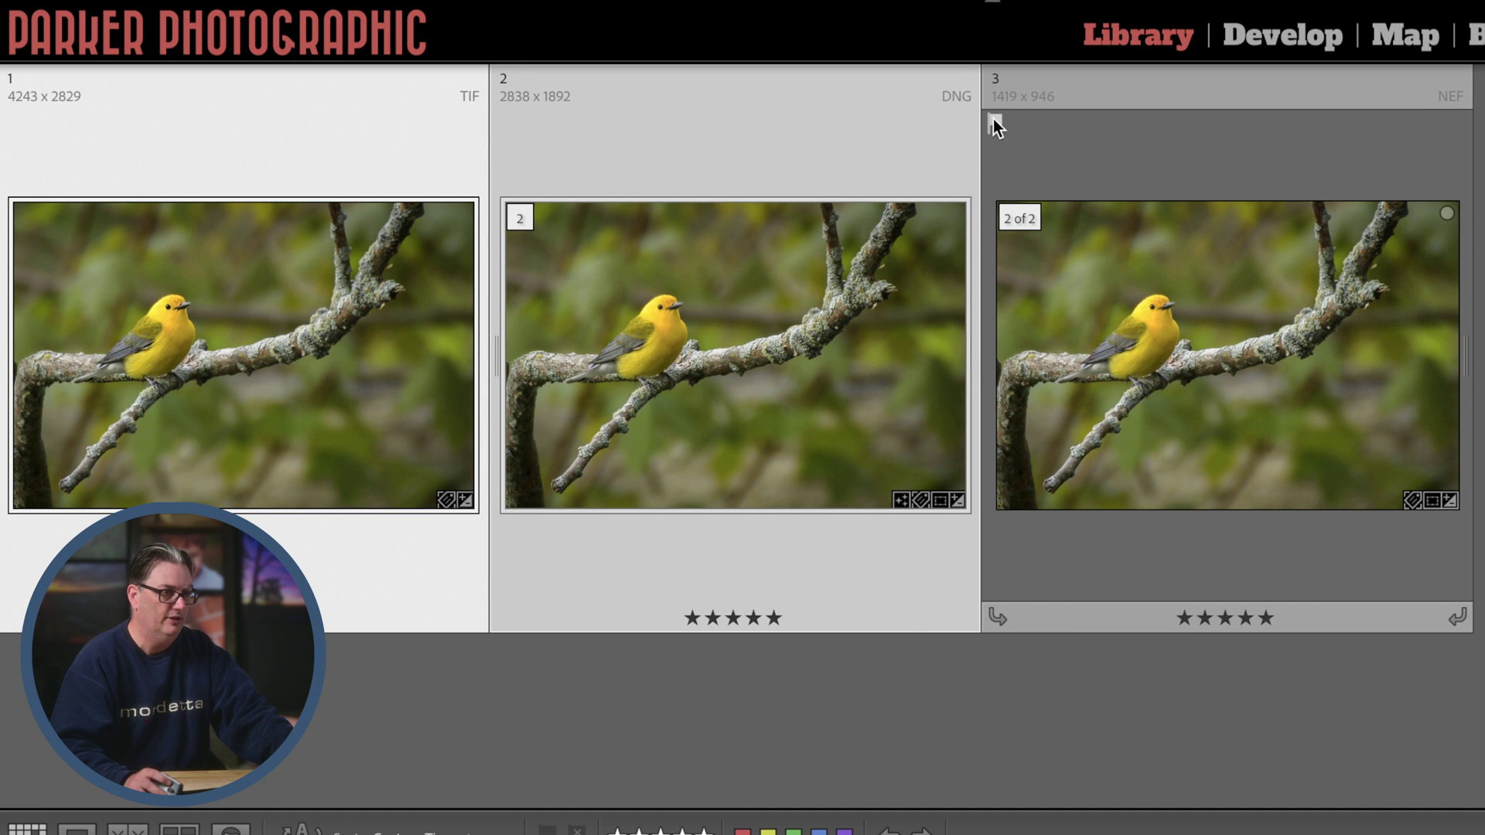
{"action": "left_click", "coordinate": [1083, 311]}
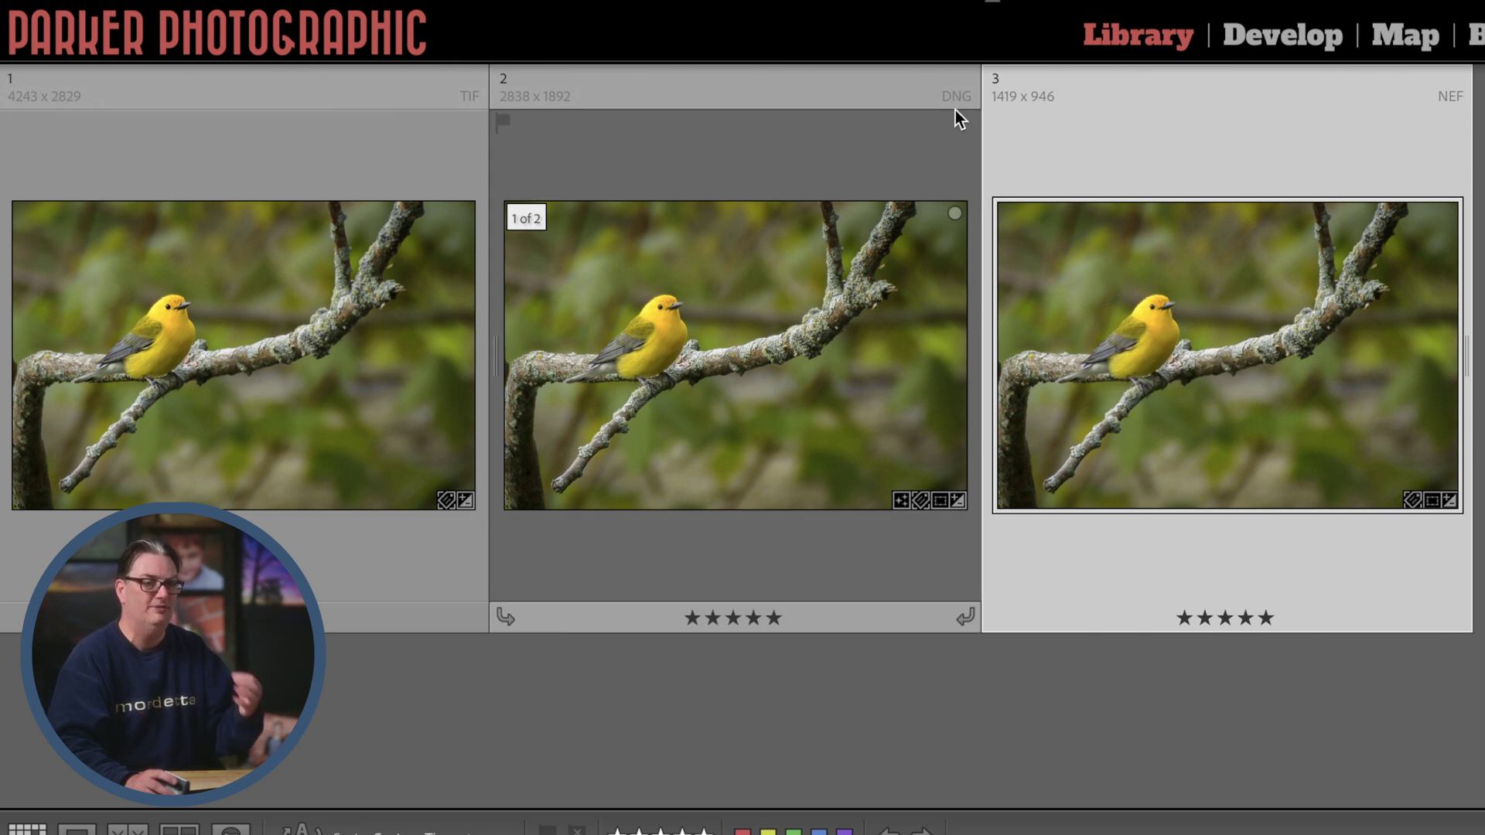
{"action": "right_click", "coordinate": [1065, 280]}
{"action": "left_click", "coordinate": [1150, 305]}
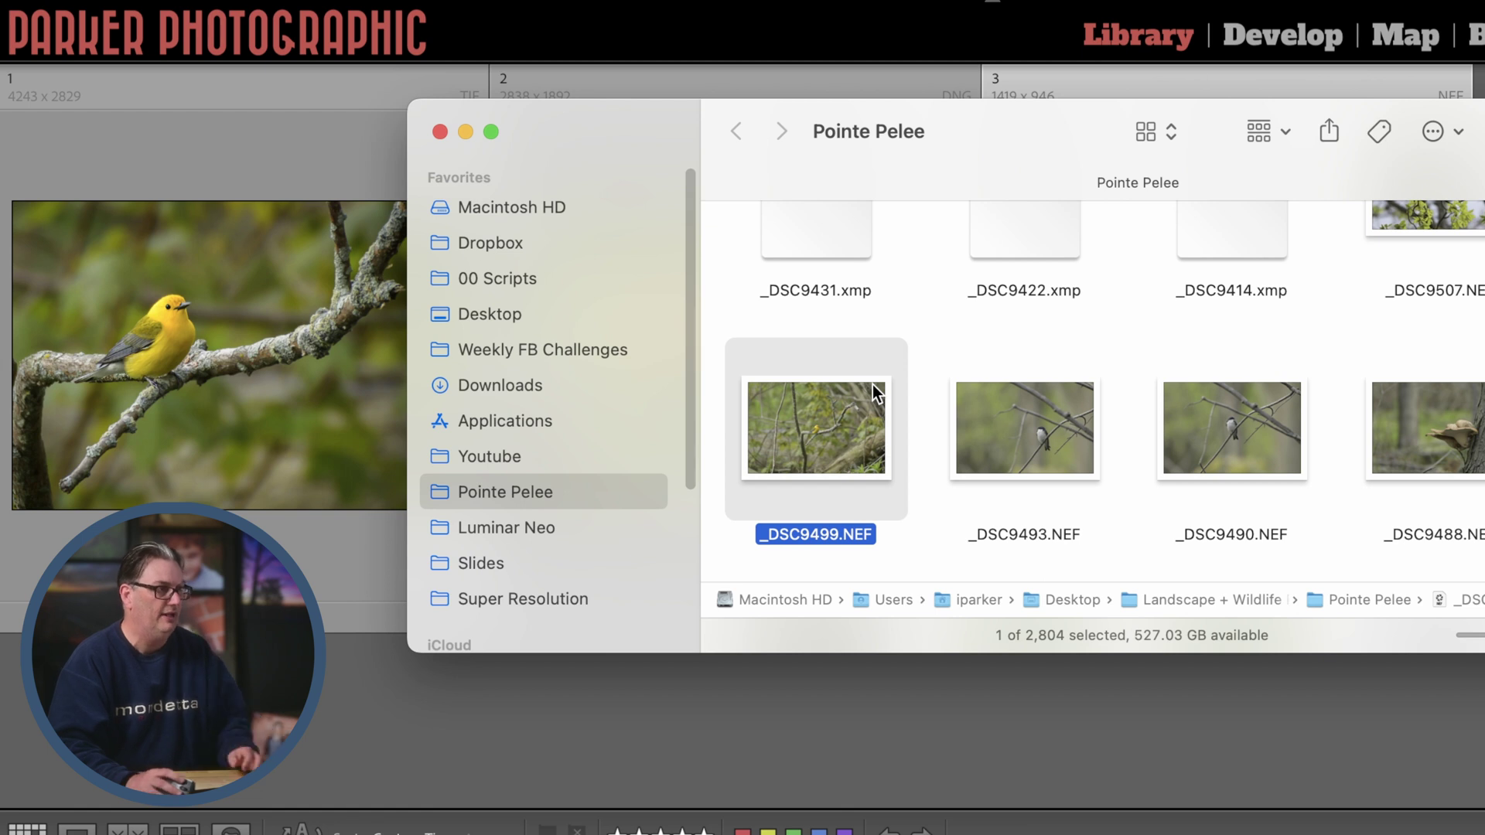
{"action": "key", "text": "super+i"}
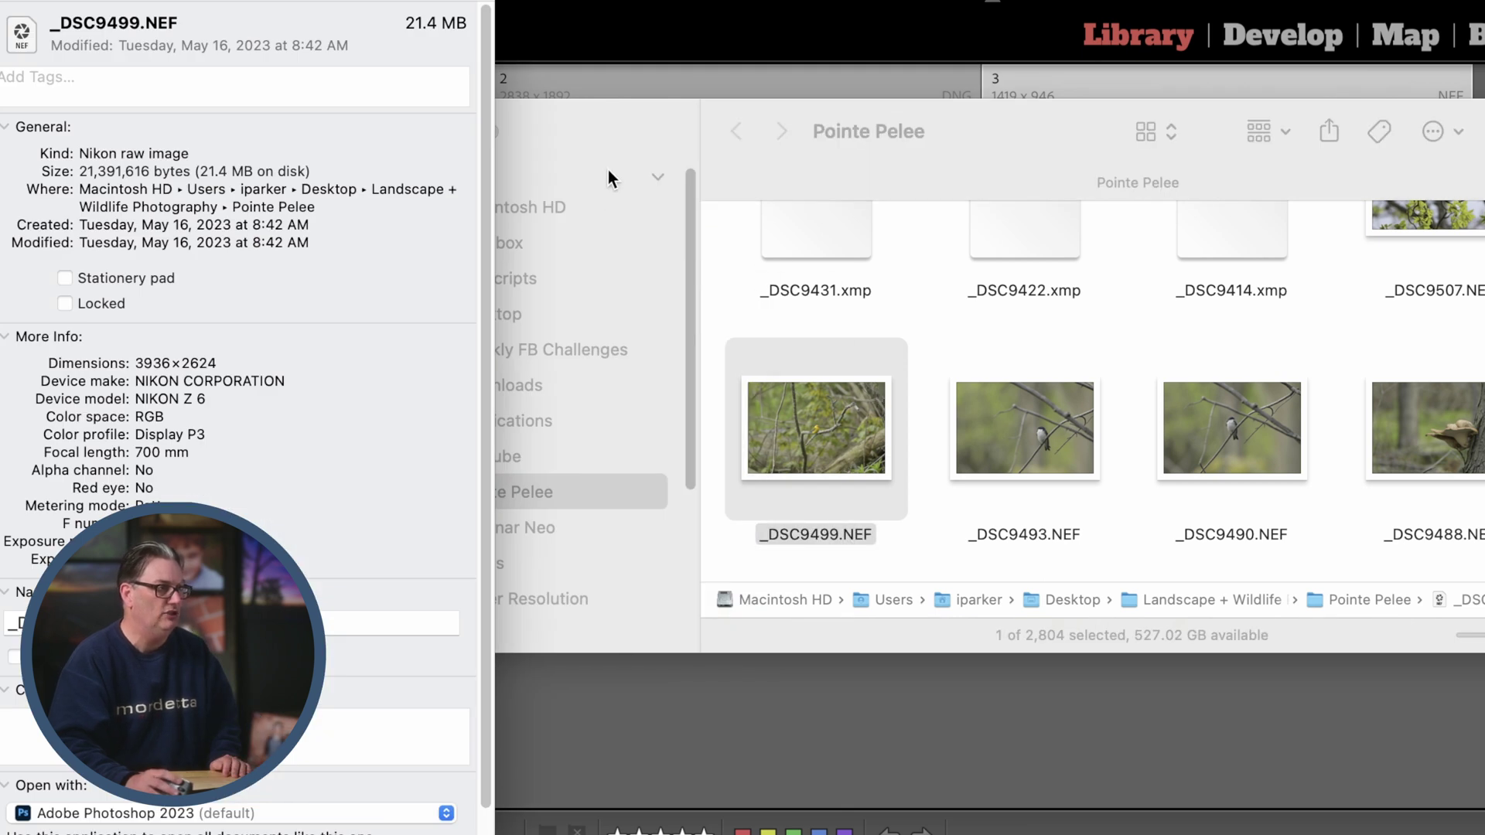
{"action": "left_click", "coordinate": [608, 170]}
{"action": "key", "text": "super+w"}
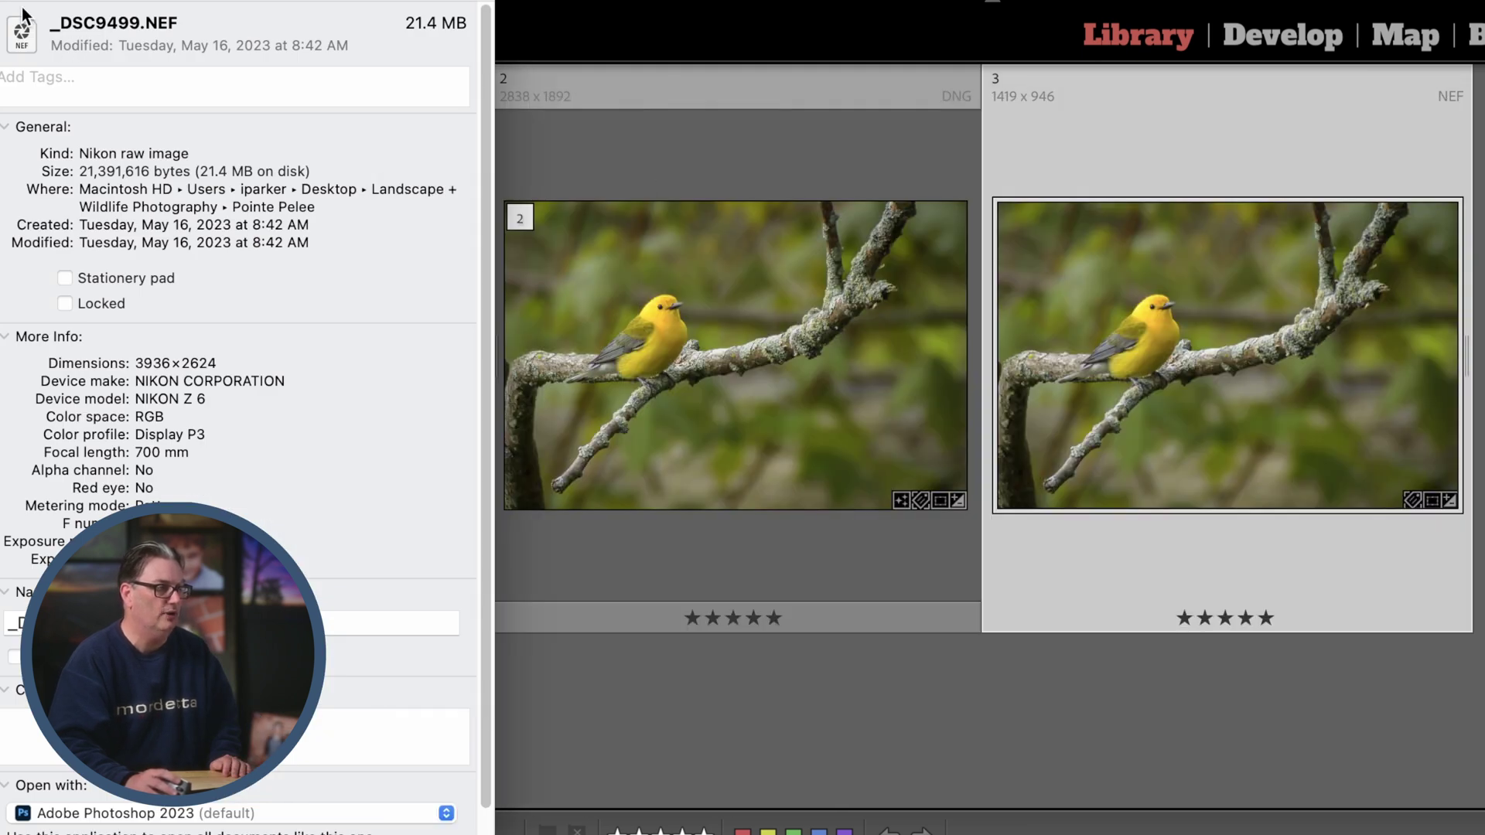
{"action": "key", "text": "super+w"}
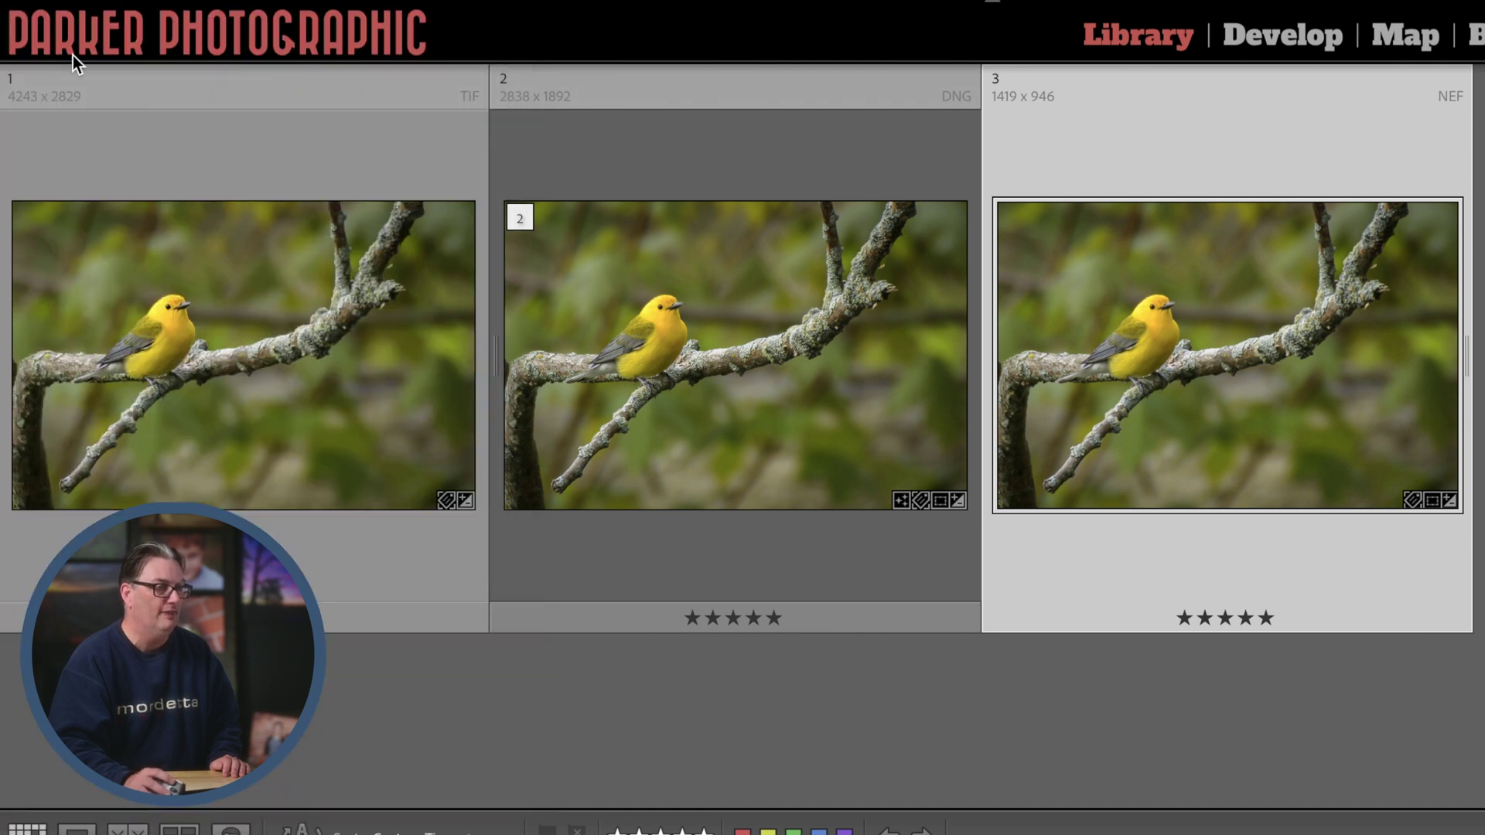
{"action": "key", "text": "z"}
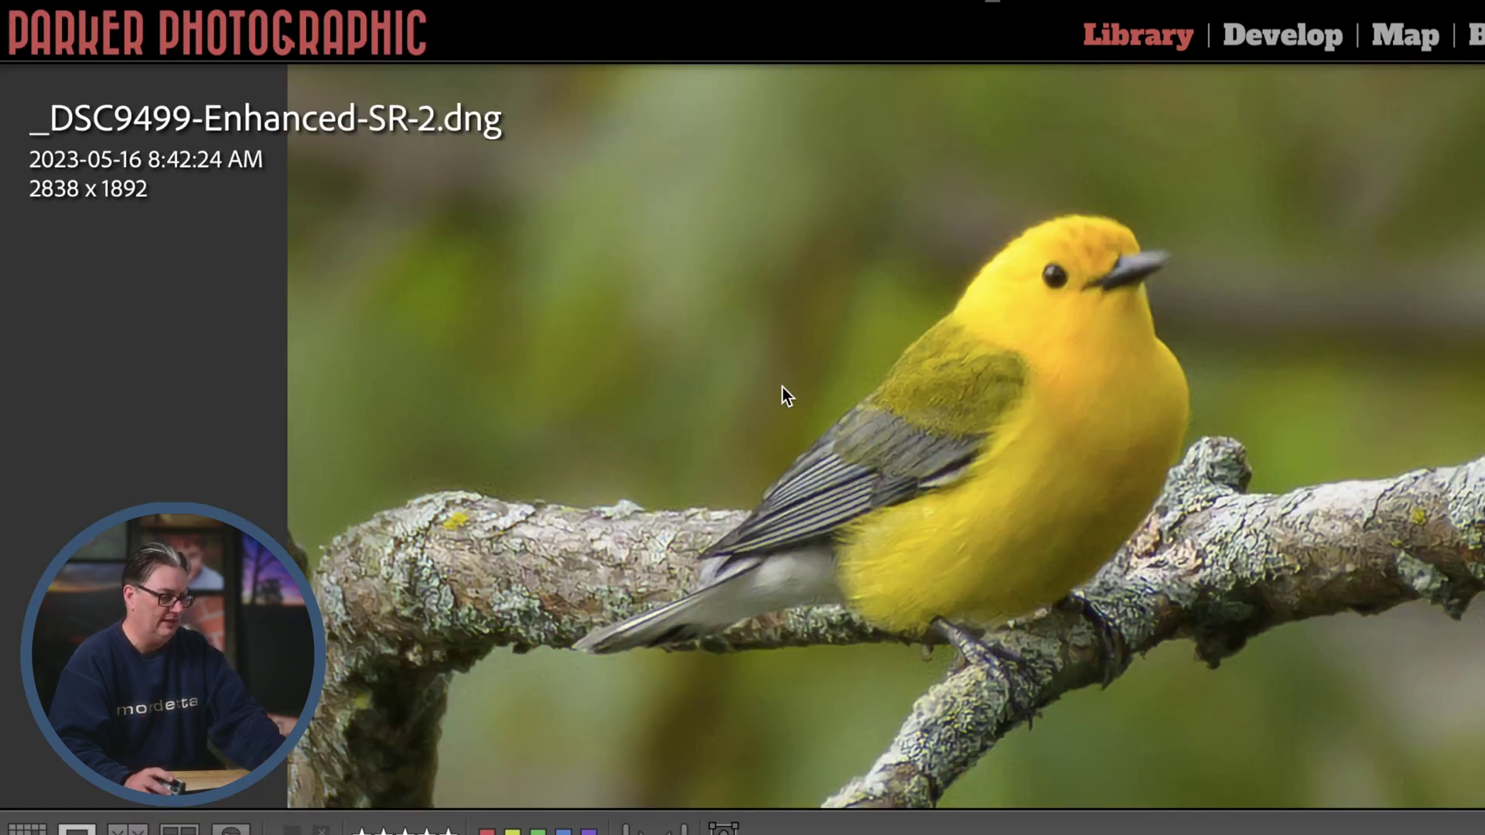
{"action": "key", "text": "z"}
{"action": "right_click", "coordinate": [761, 376]}
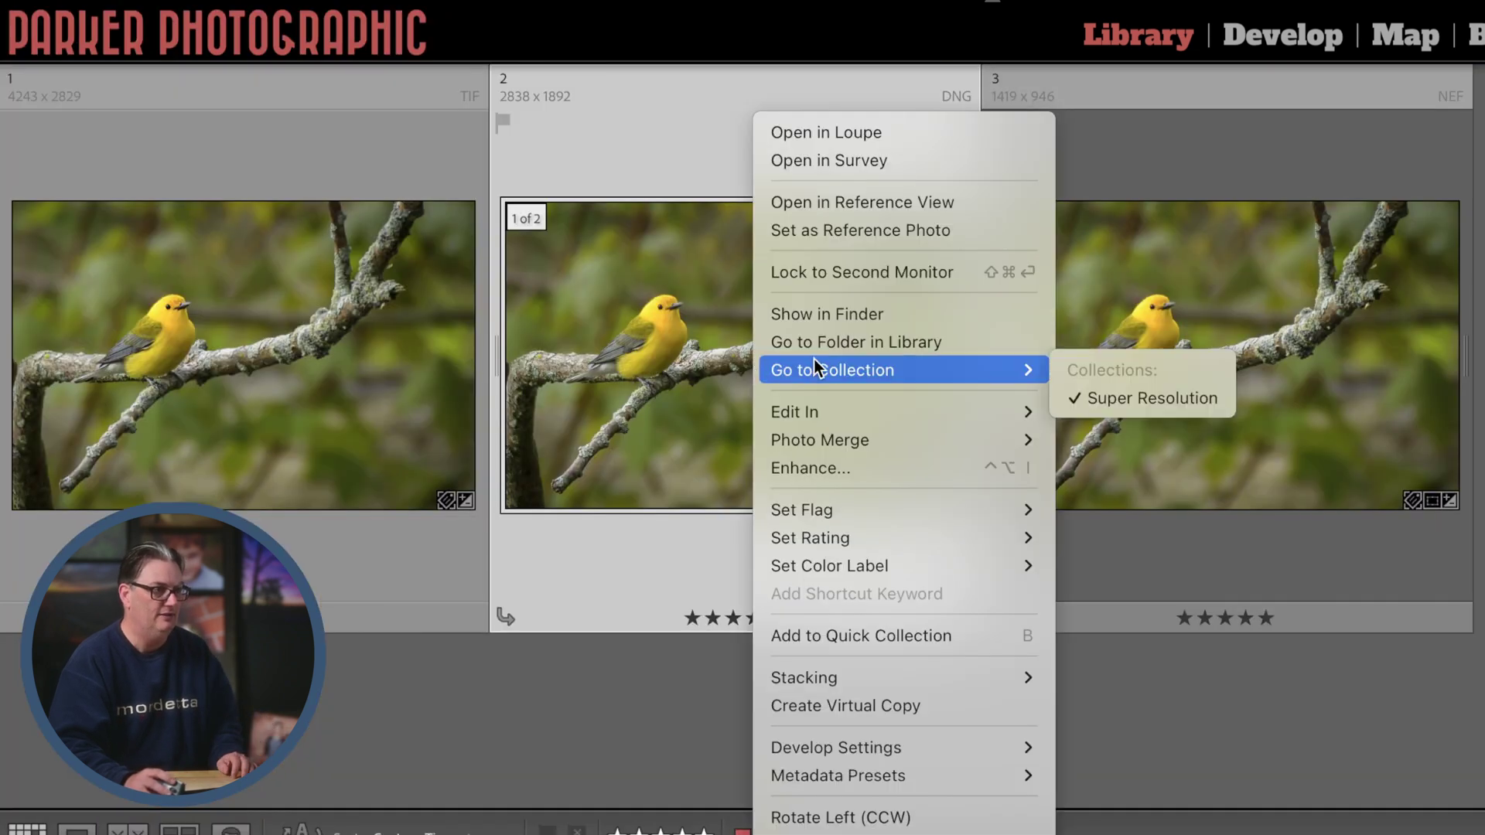
{"action": "left_click", "coordinate": [822, 317]}
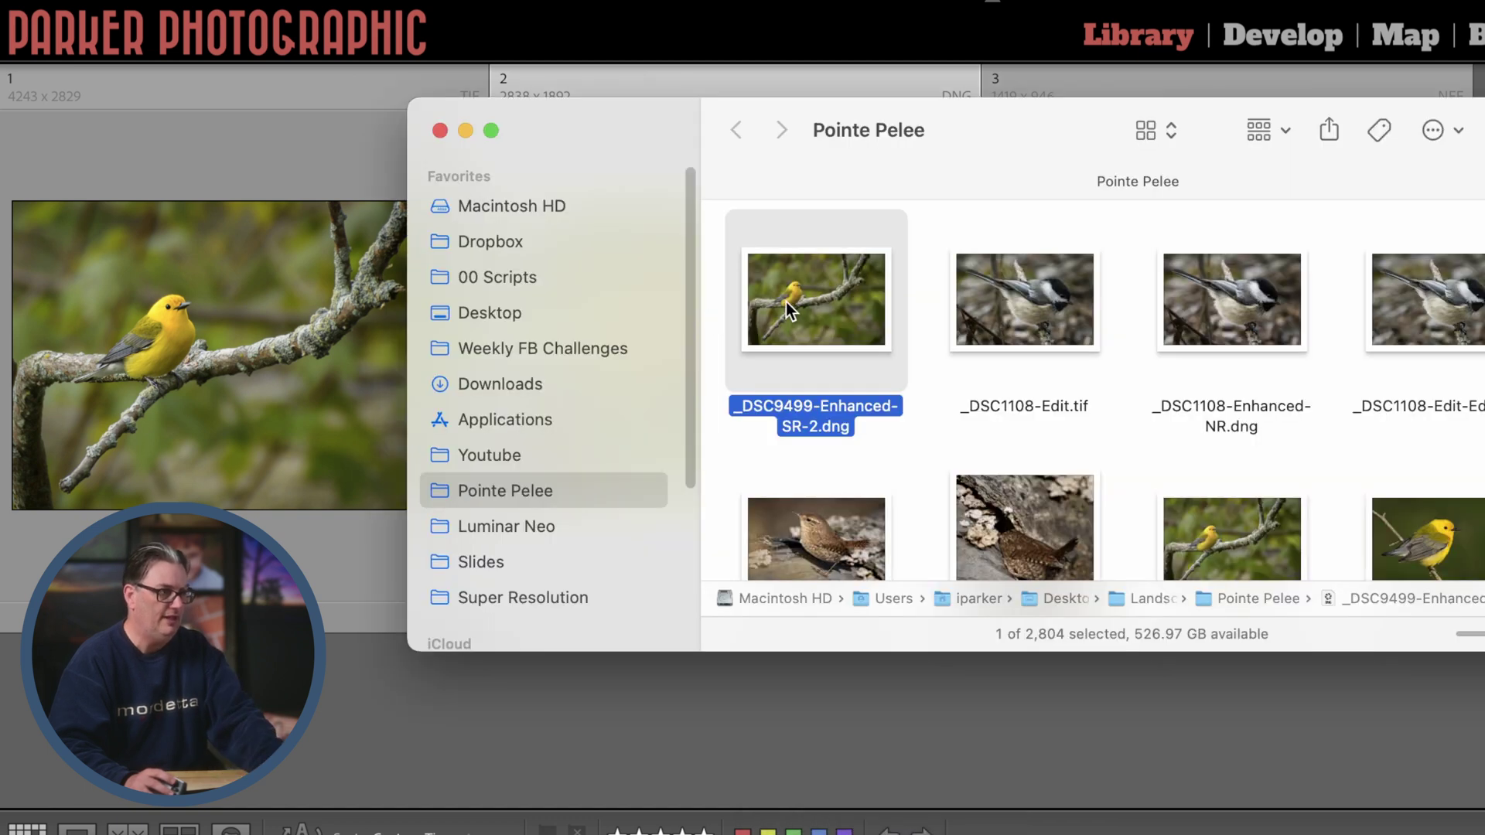
{"action": "key", "text": "super+i"}
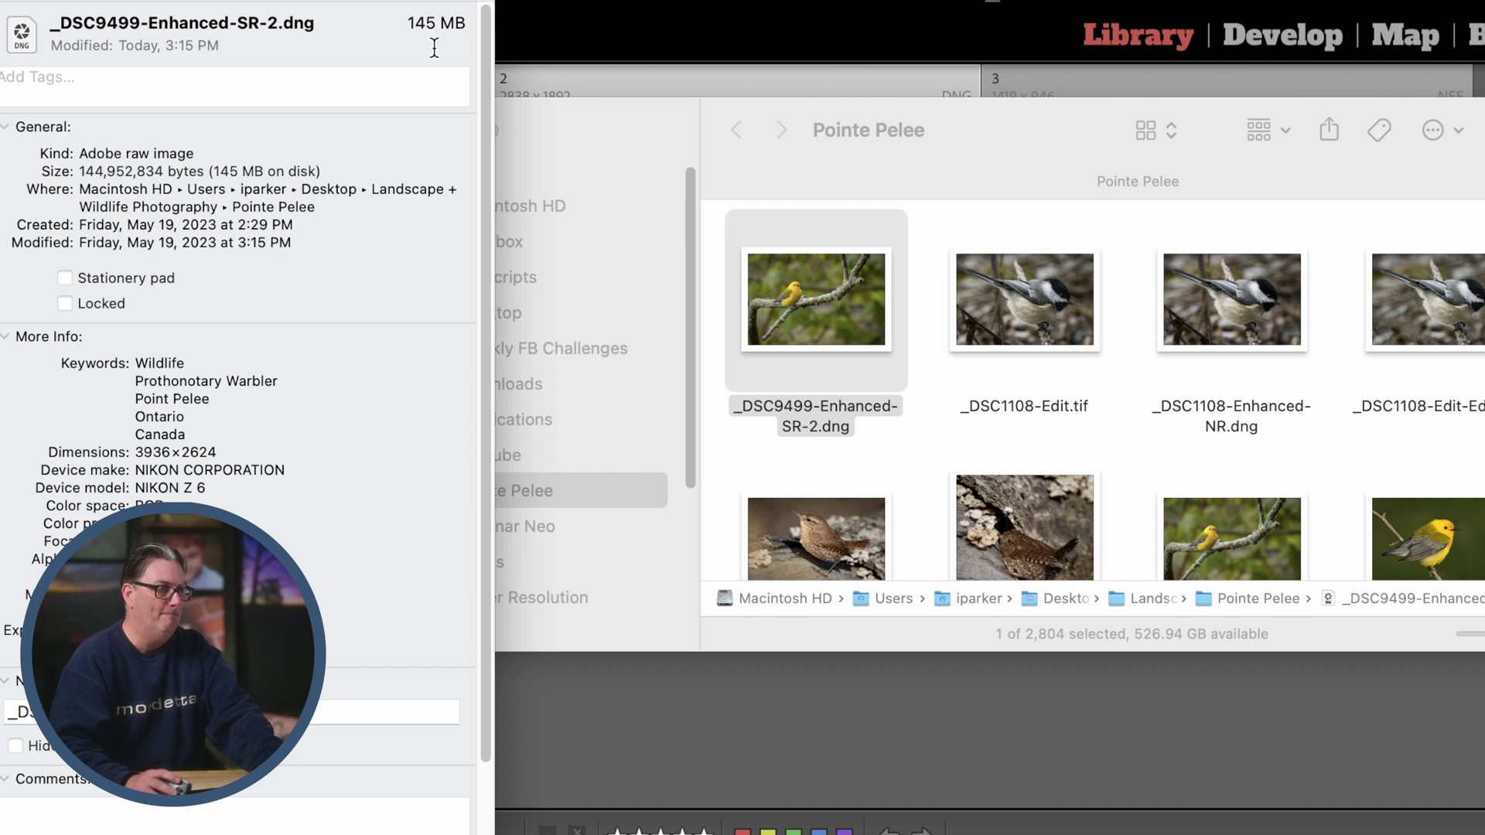
{"action": "key", "text": "super+Tab"}
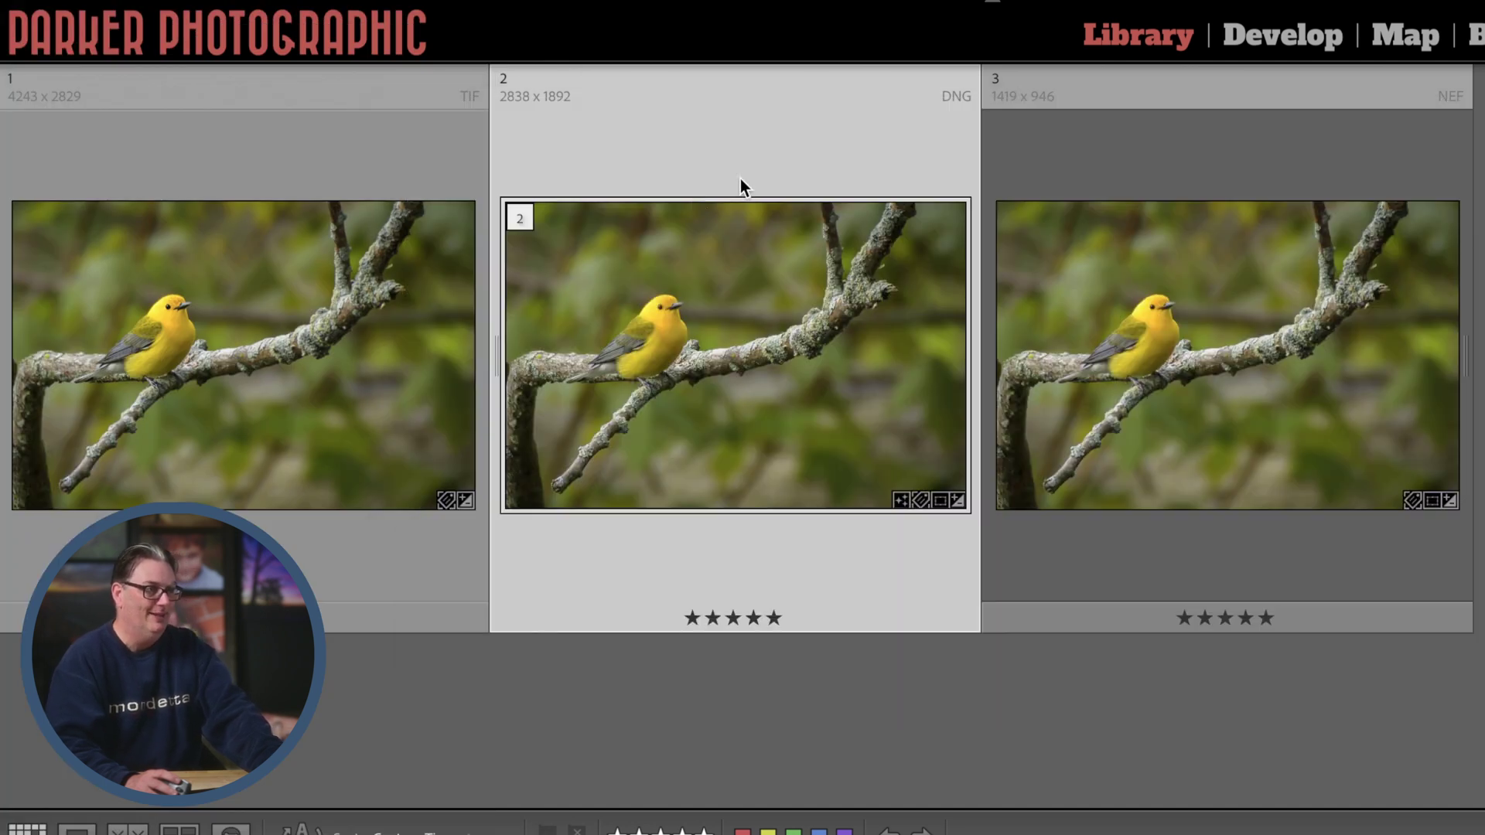
{"action": "right_click", "coordinate": [313, 329]}
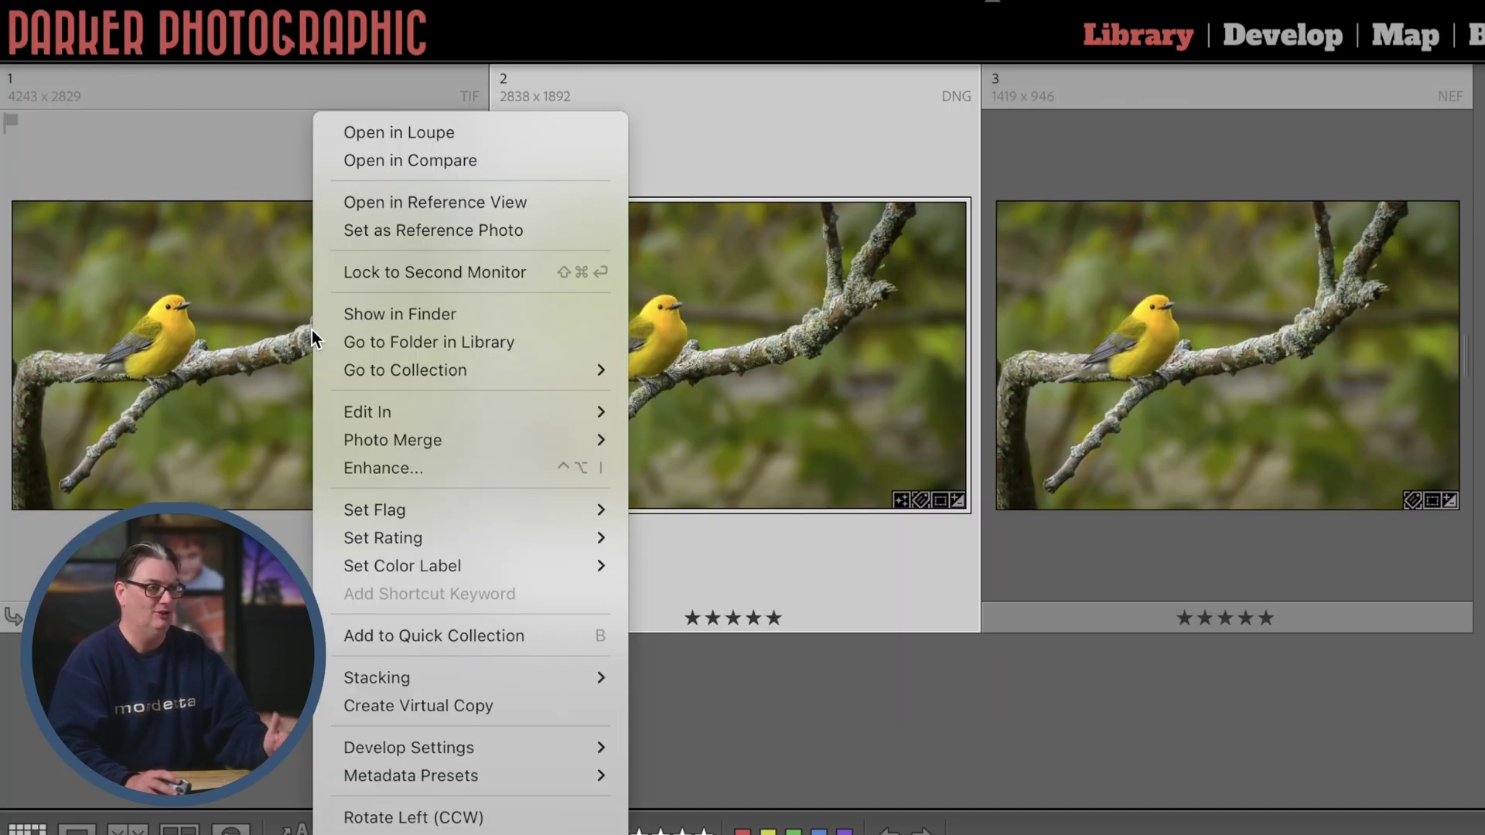
{"action": "left_click", "coordinate": [360, 309]}
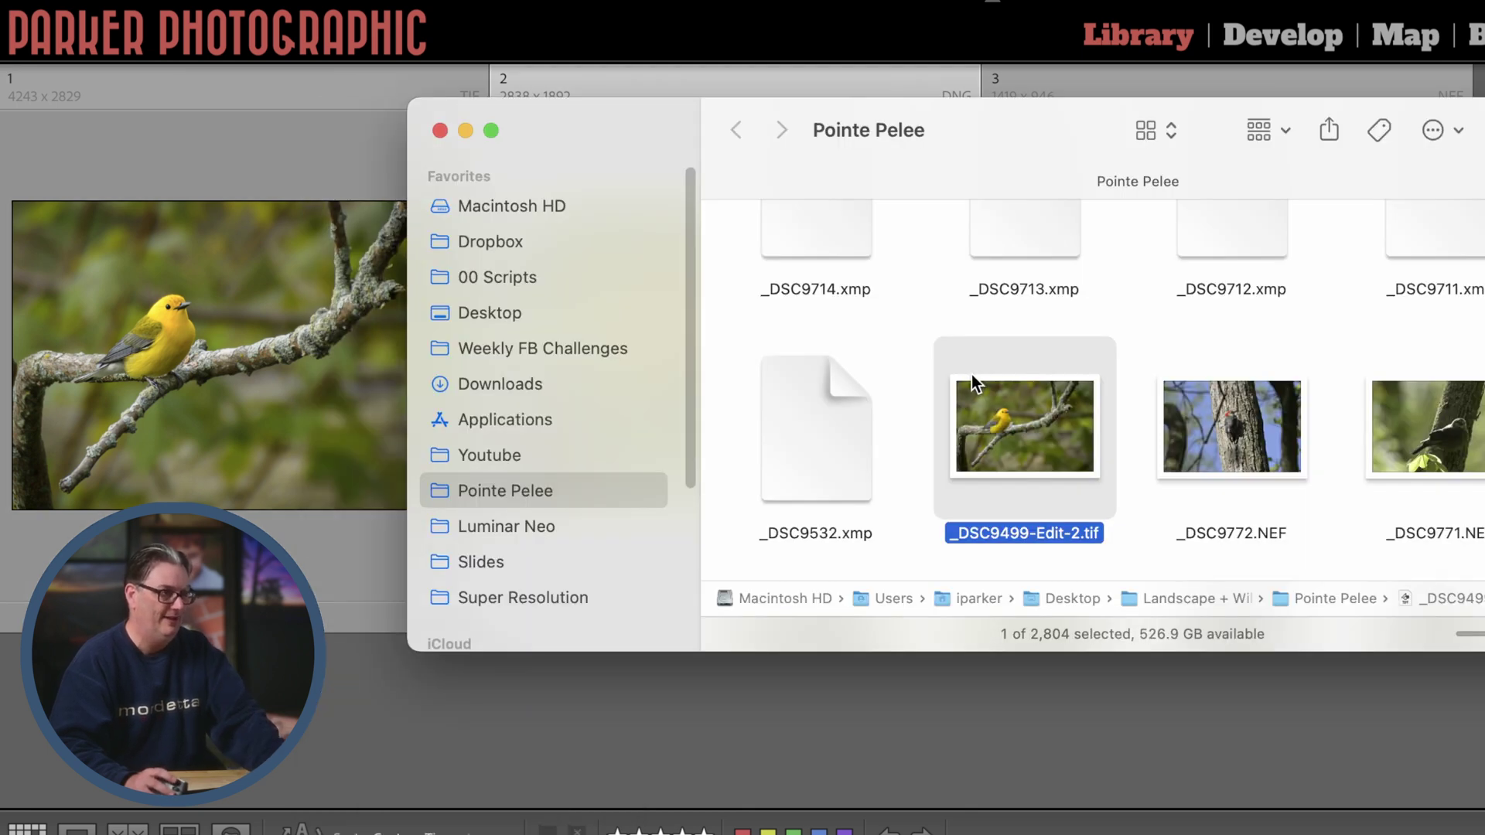
{"action": "key", "text": "super+i"}
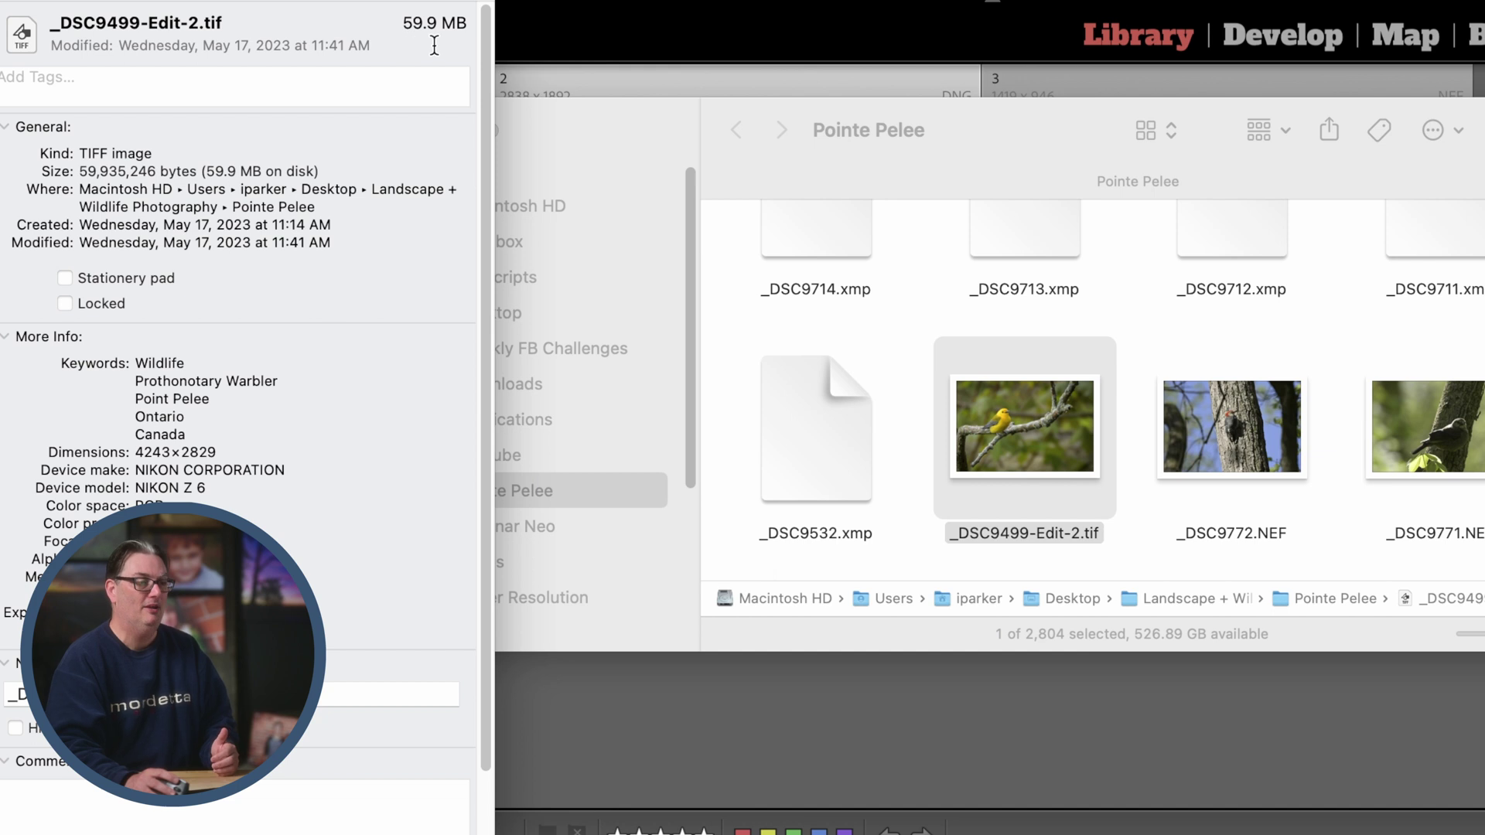
{"action": "key", "text": "super+w"}
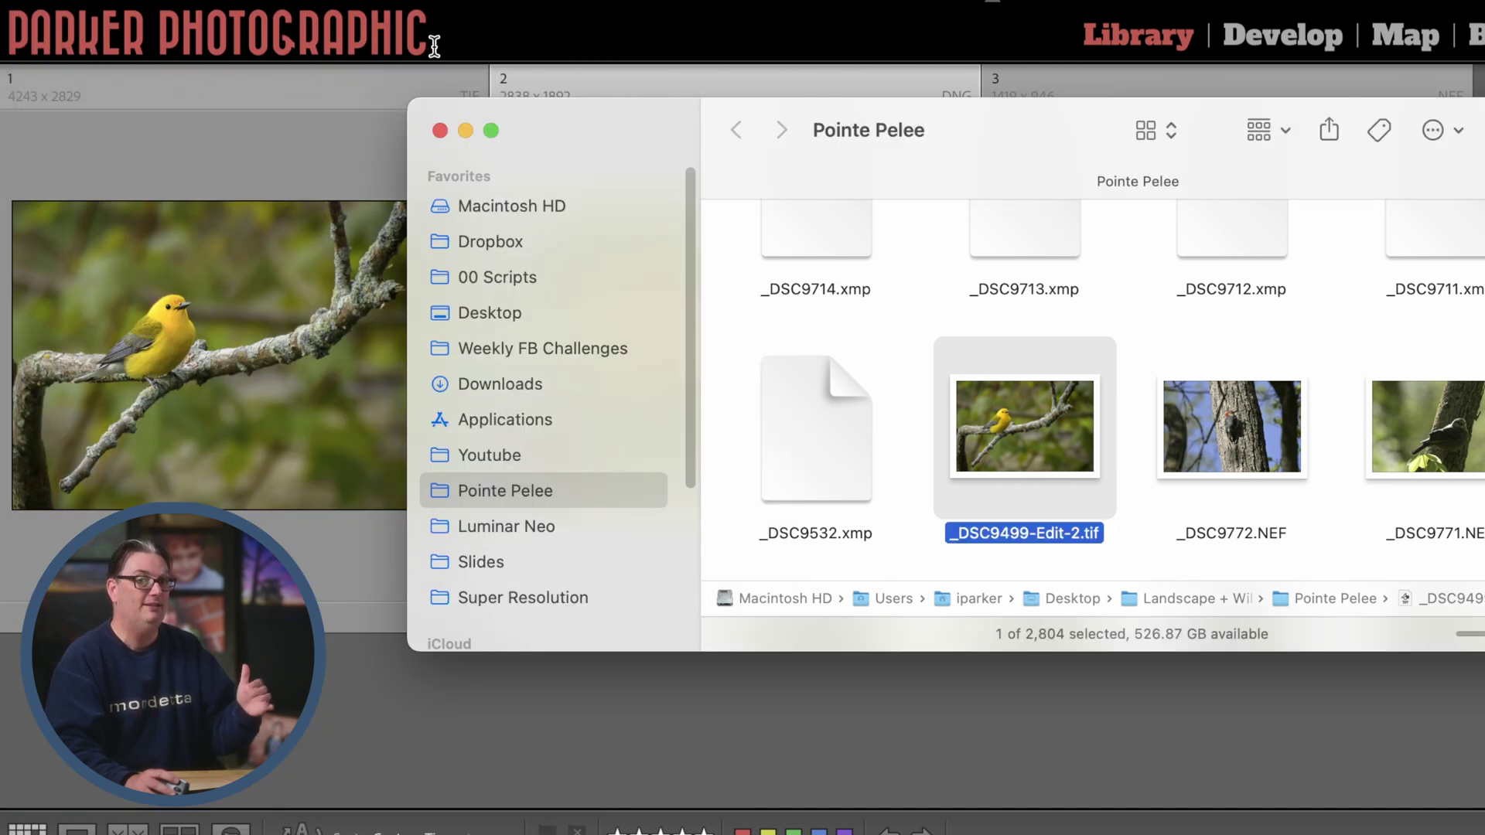
{"action": "key", "text": "super+w"}
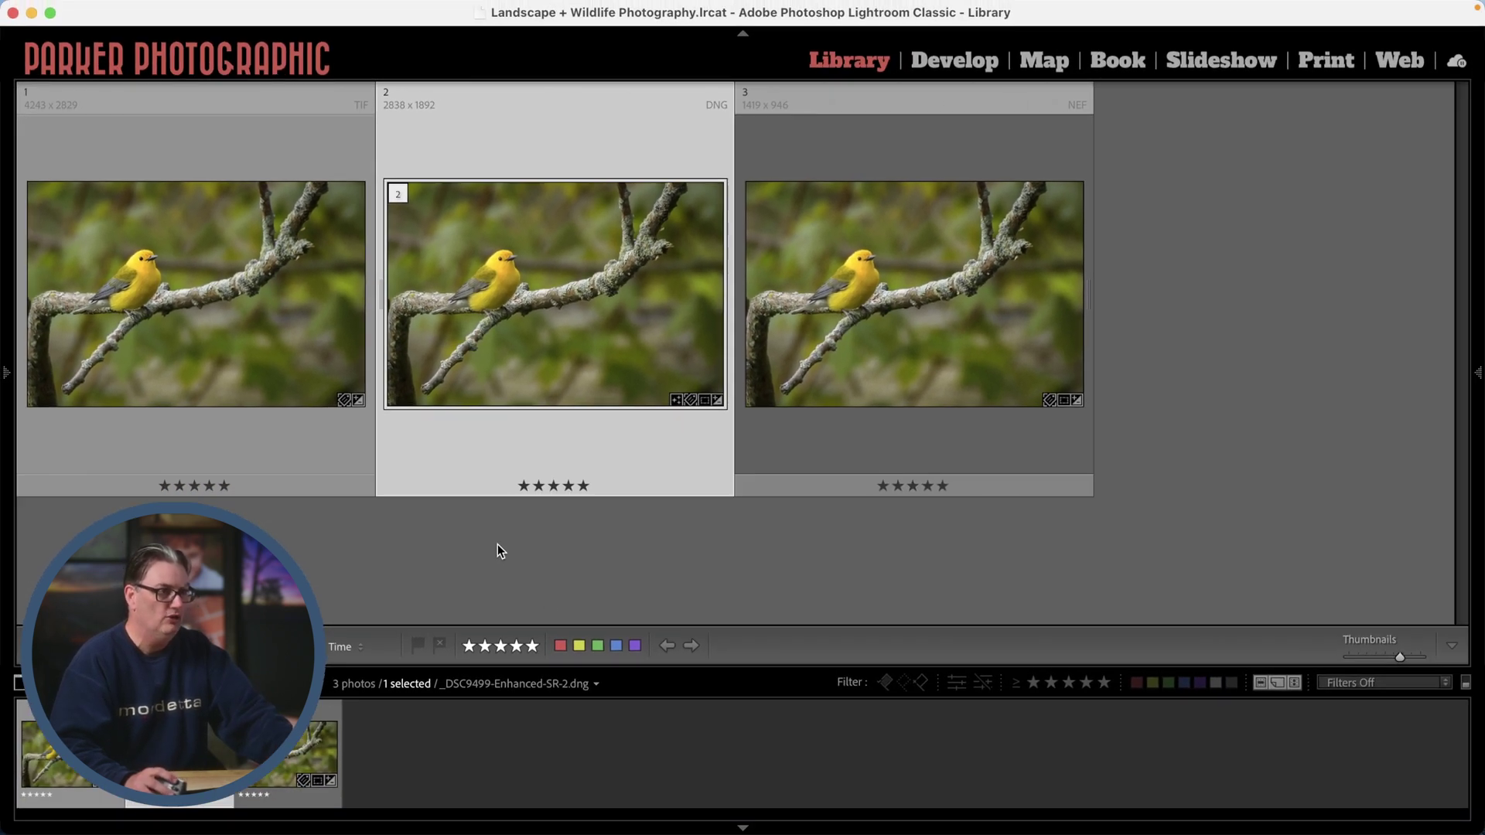
- Compare the DNG in Develop (sharpening 87, noise reduction 85) with the TIF version, where both are 0
{"action": "key", "text": "d"}
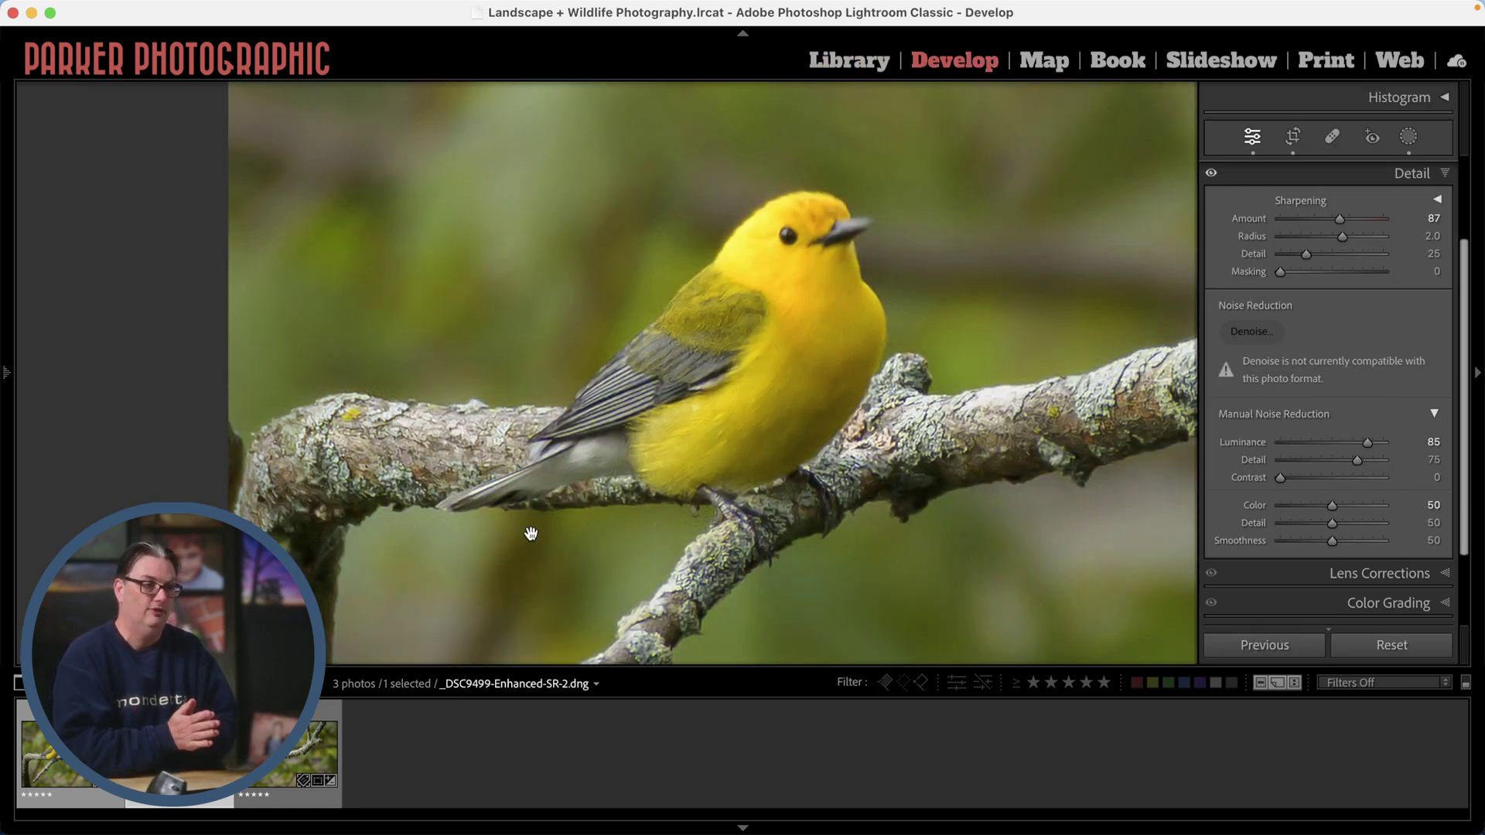
{"action": "left_click", "coordinate": [812, 344]}
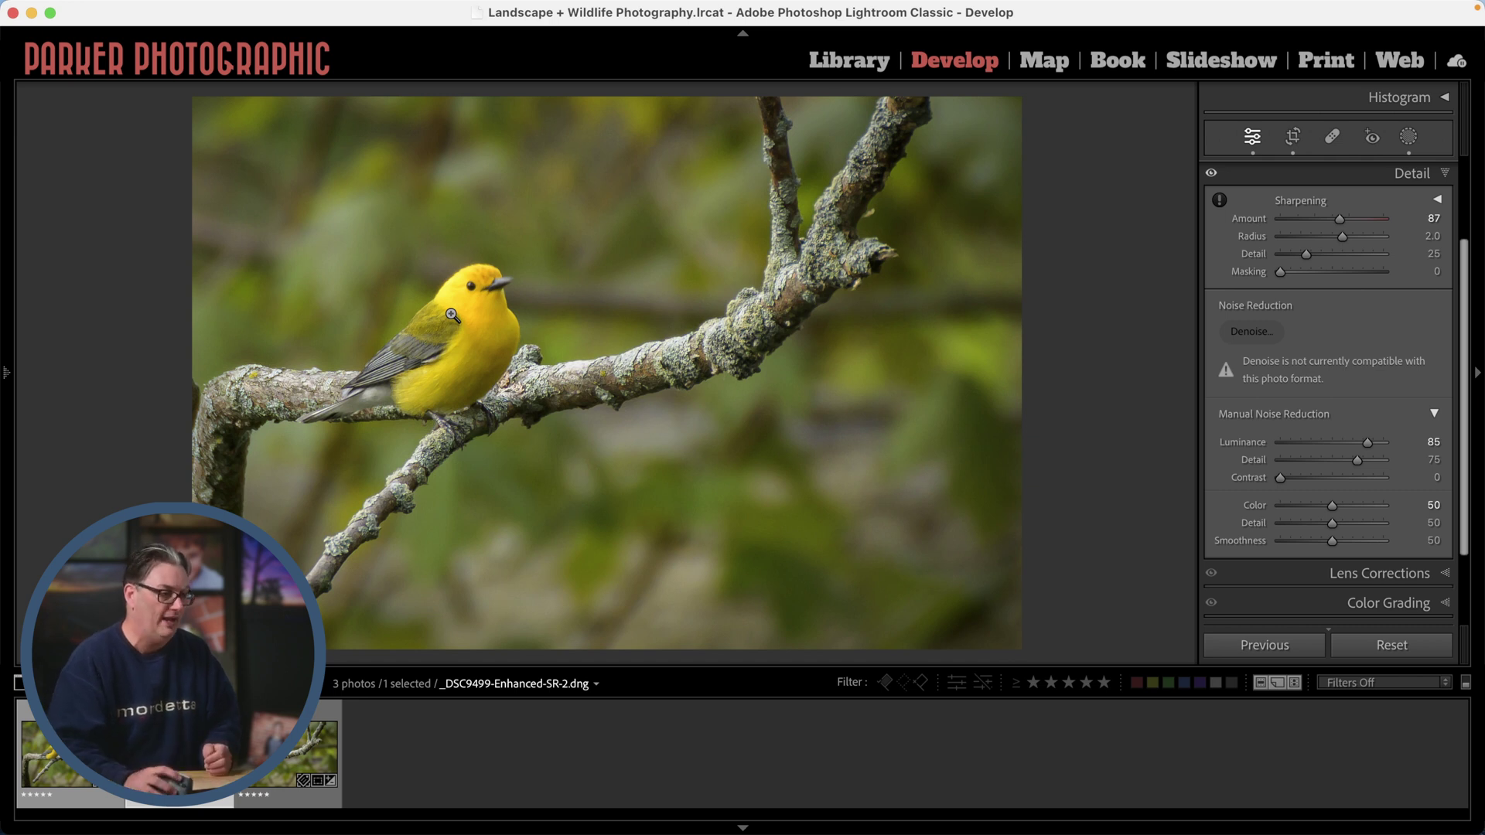
{"action": "key", "text": "Left"}
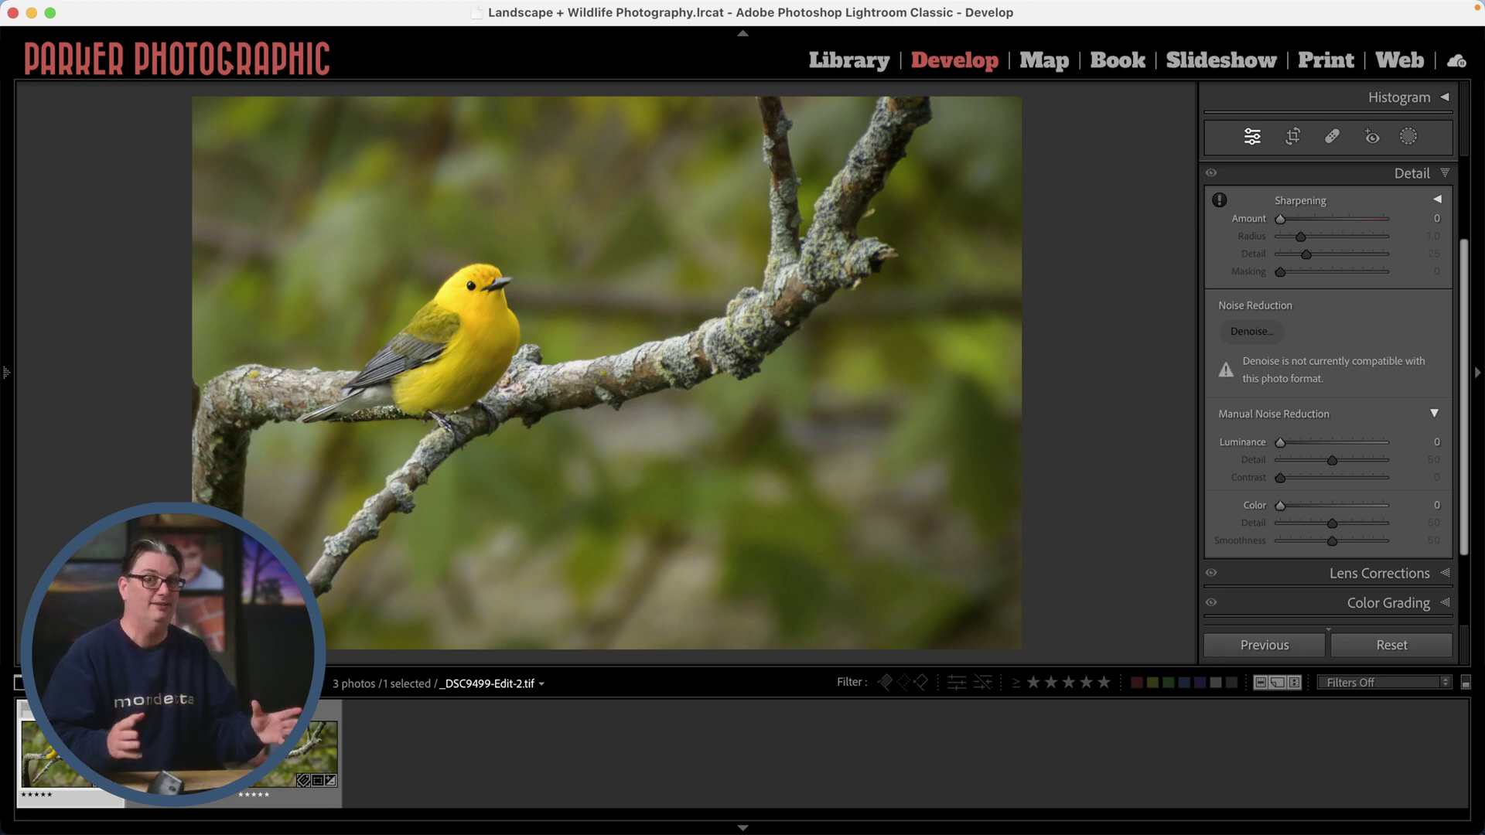
- Zoom the TIF warbler to 1:1 and center the bird's head and chest
{"action": "key", "text": "z"}
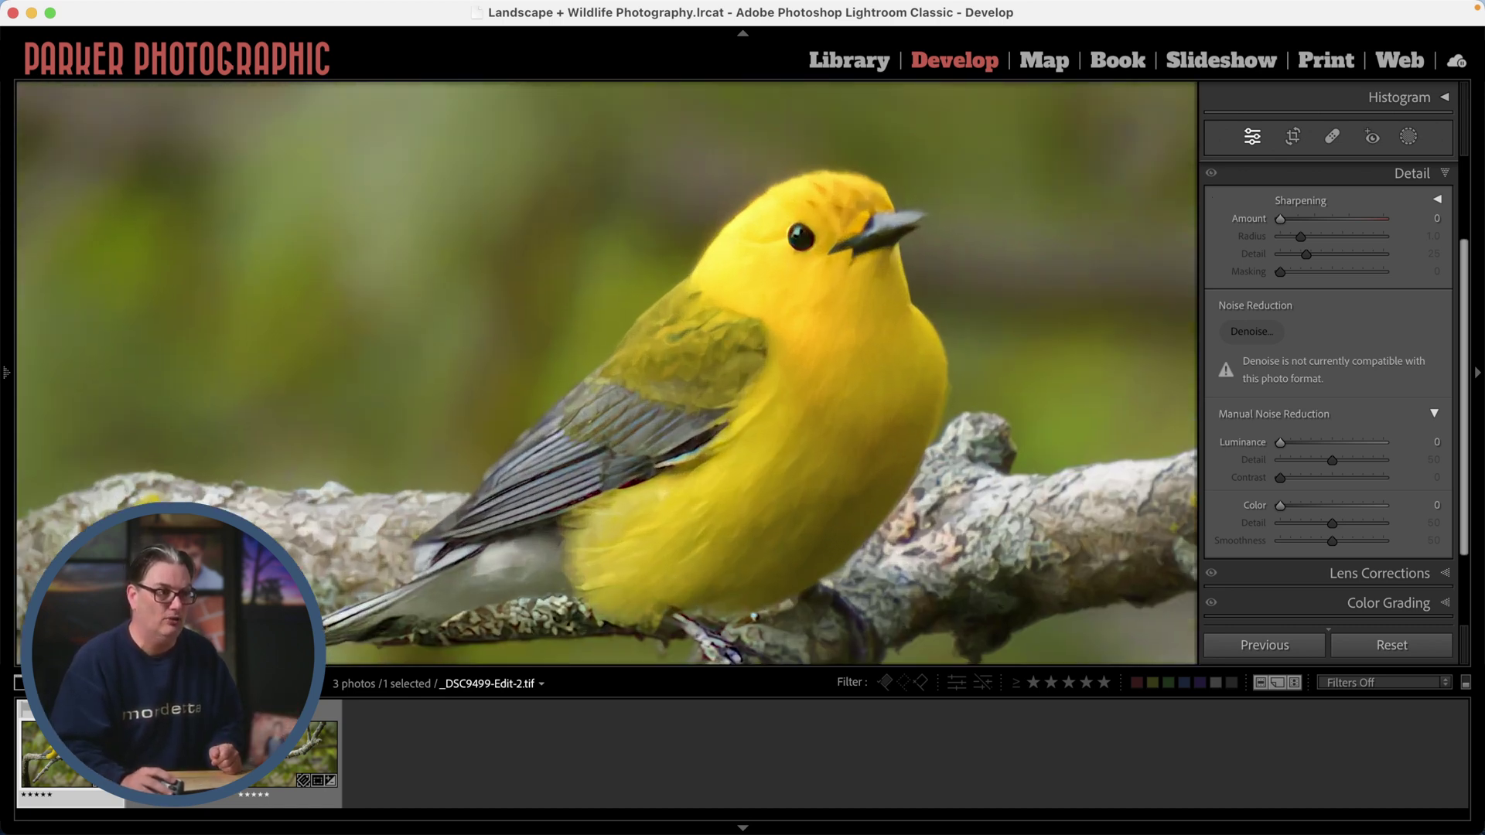
{"action": "left_click_drag", "start_coordinate": [979, 364], "coordinate": [888, 317]}
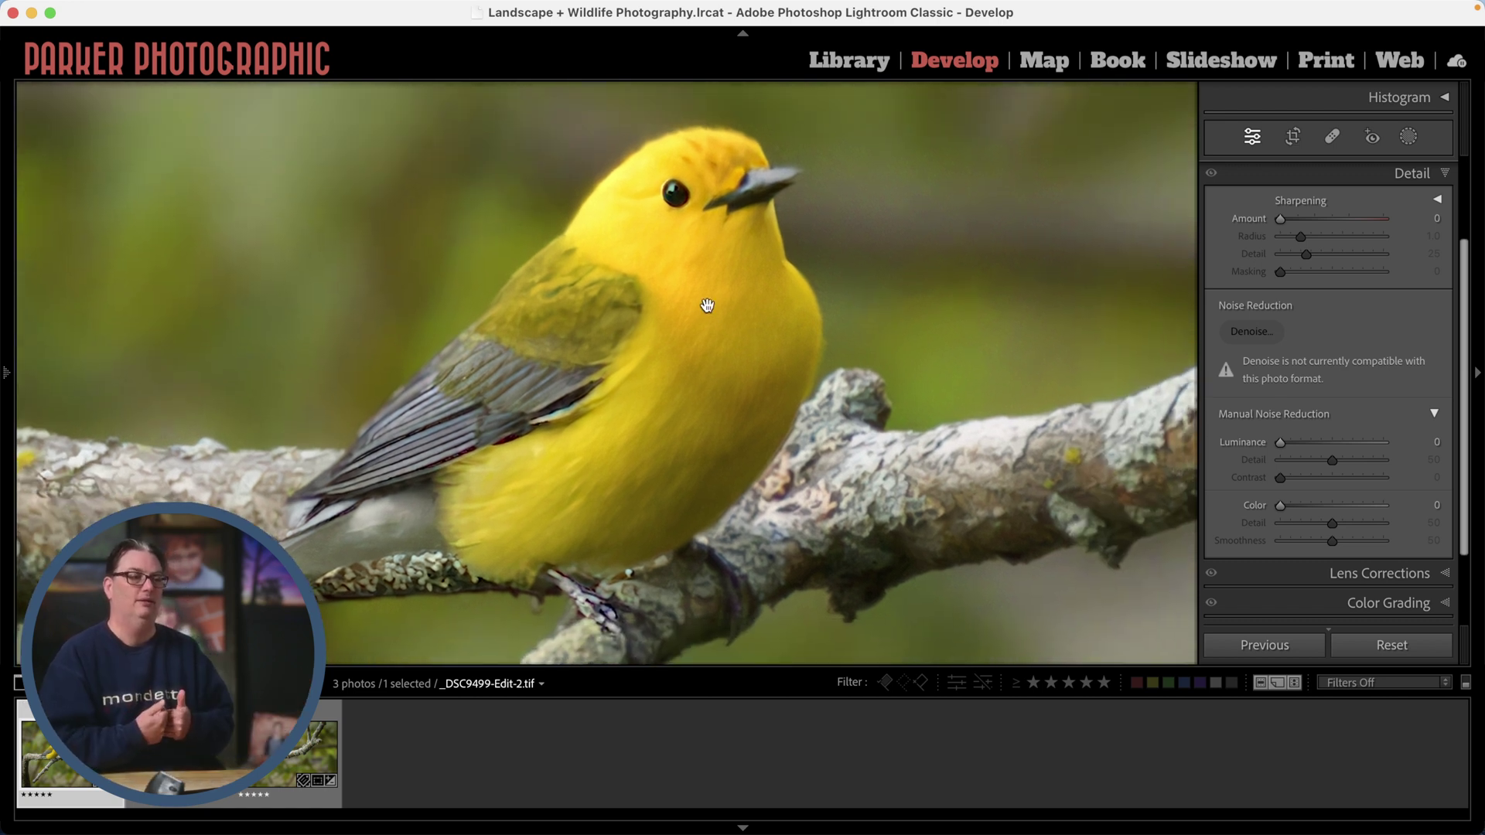